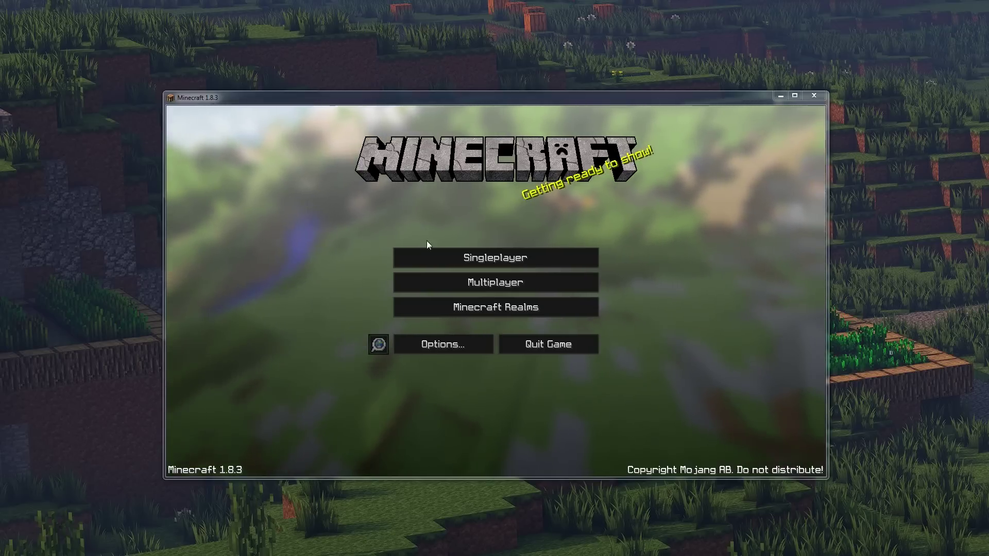
In Multiplayer, check the TMS server's address and leave it unchanged
{"action": "left_click", "coordinate": [456, 282]}
{"action": "left_click", "coordinate": [412, 198]}
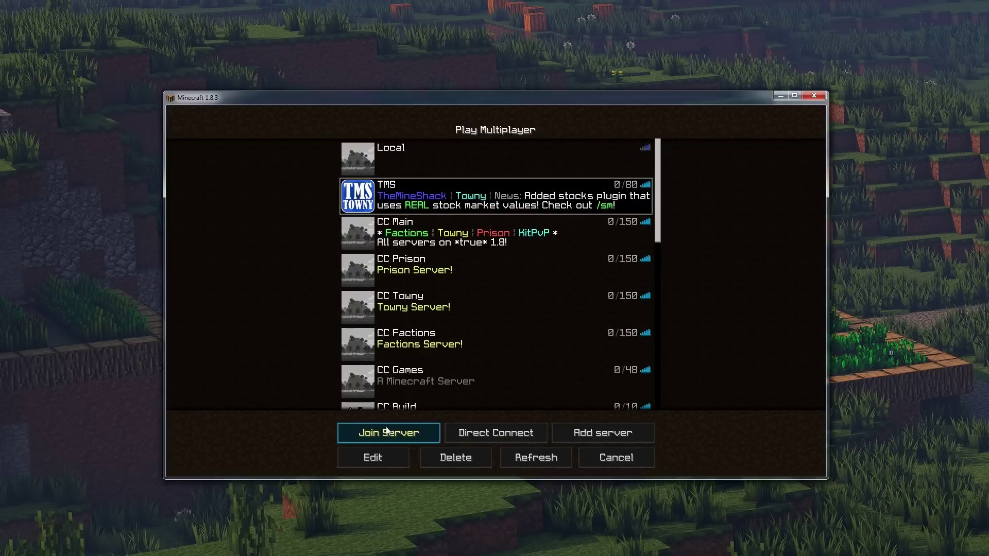
{"action": "left_click", "coordinate": [379, 459]}
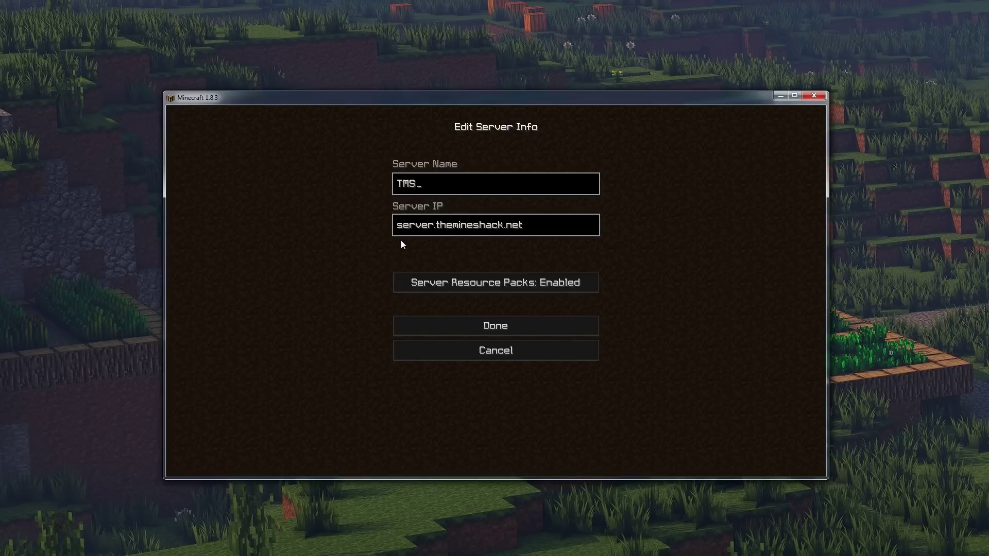
{"action": "left_click", "coordinate": [469, 355]}
Open the ProXen IP server entry to view its address
{"action": "scroll", "coordinate": [664, 353], "scroll_direction": "down", "scroll_amount": 3}
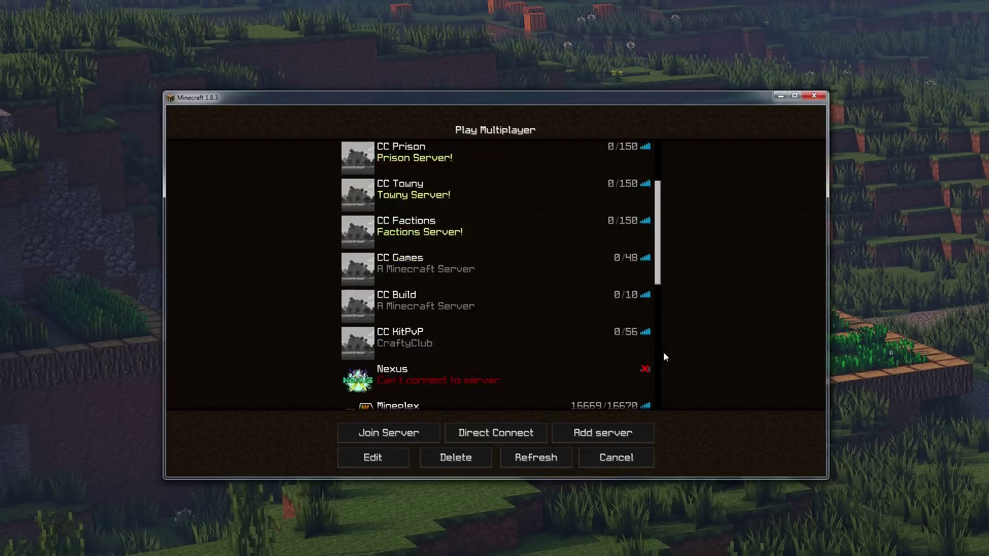
{"action": "scroll", "coordinate": [663, 353], "scroll_direction": "down", "scroll_amount": 5}
{"action": "left_click", "coordinate": [484, 361]}
{"action": "left_click", "coordinate": [369, 456]}
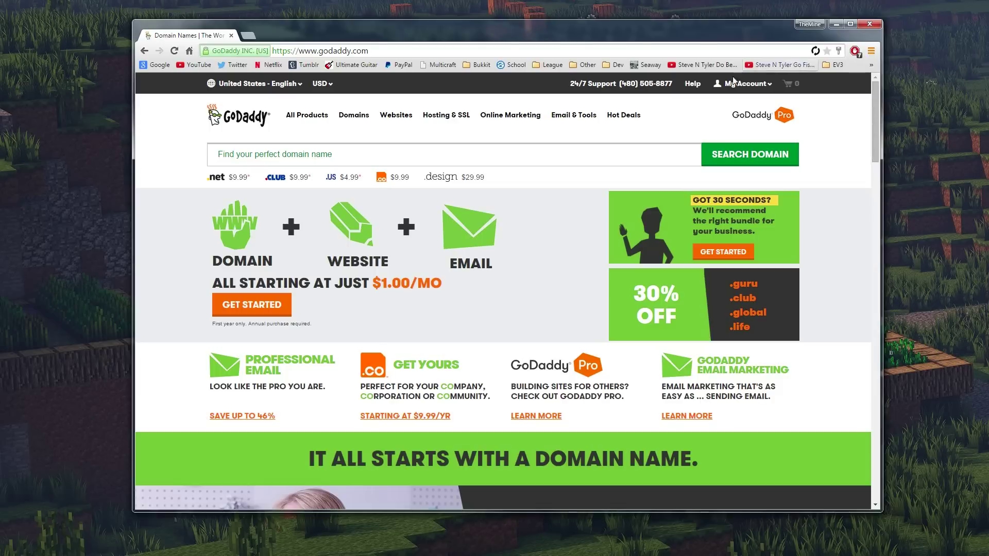
Search GoDaddy for the domain name tmsocean and browse the results
{"action": "left_click", "coordinate": [544, 147]}
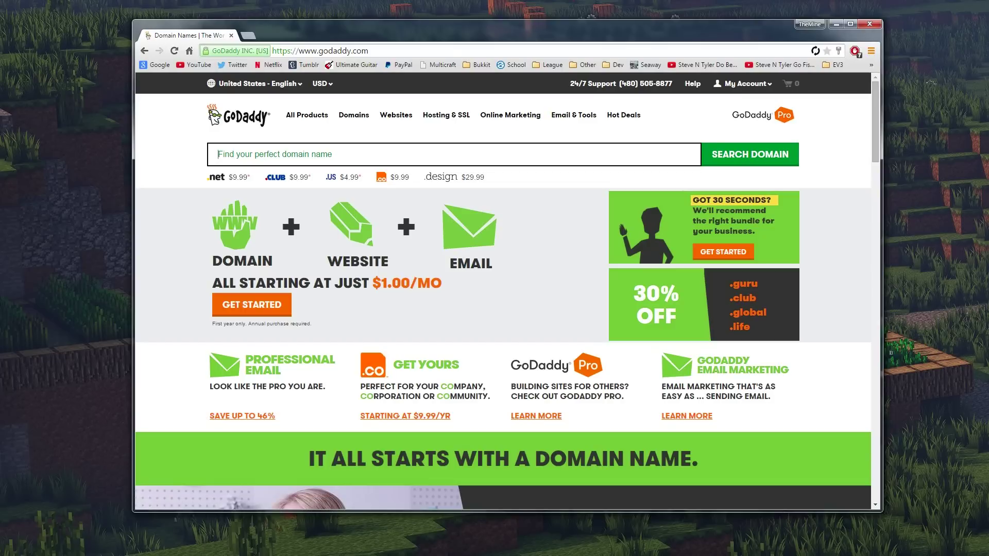
{"action": "type", "text": "tms"}
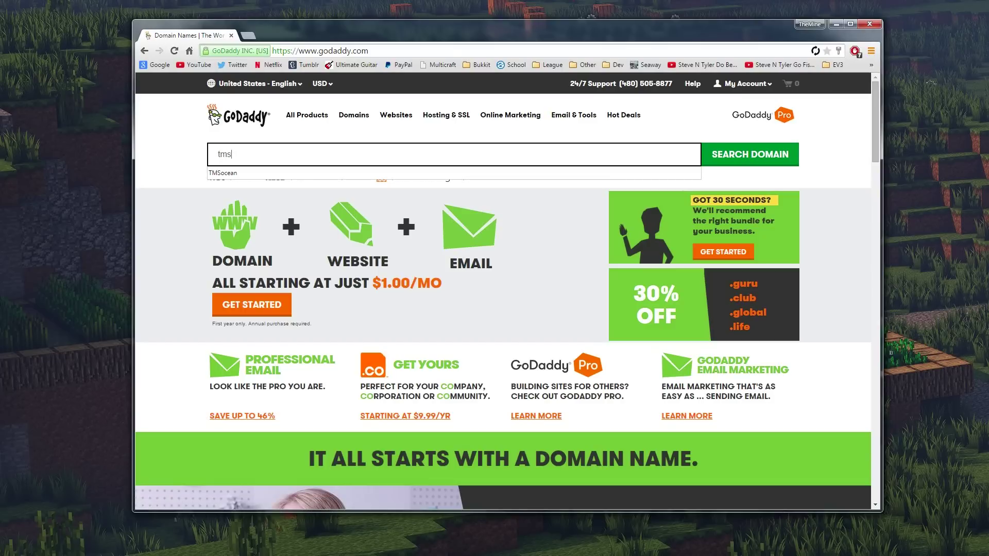
{"action": "type", "text": "ocean"}
{"action": "key", "text": "Return"}
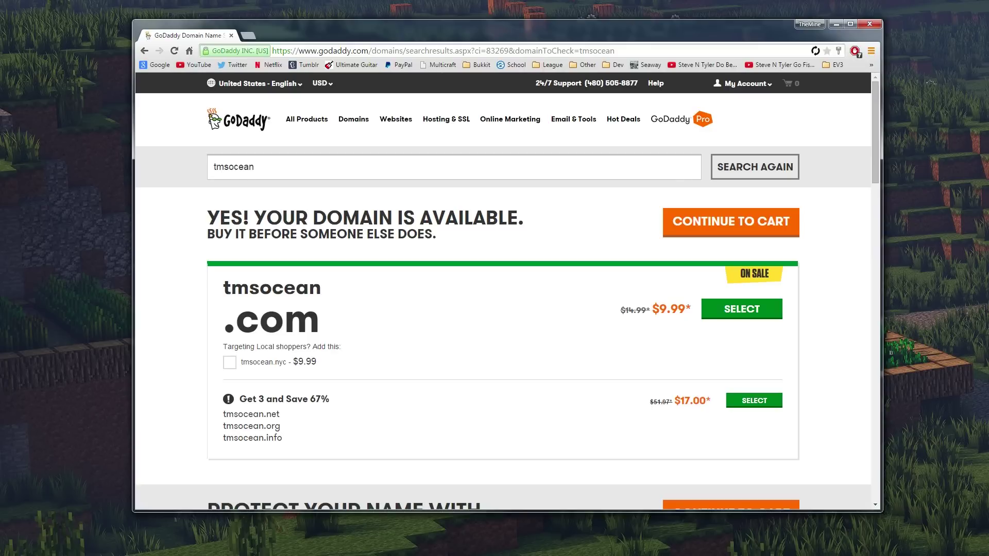
{"action": "scroll", "coordinate": [454, 324], "scroll_direction": "down", "scroll_amount": 4}
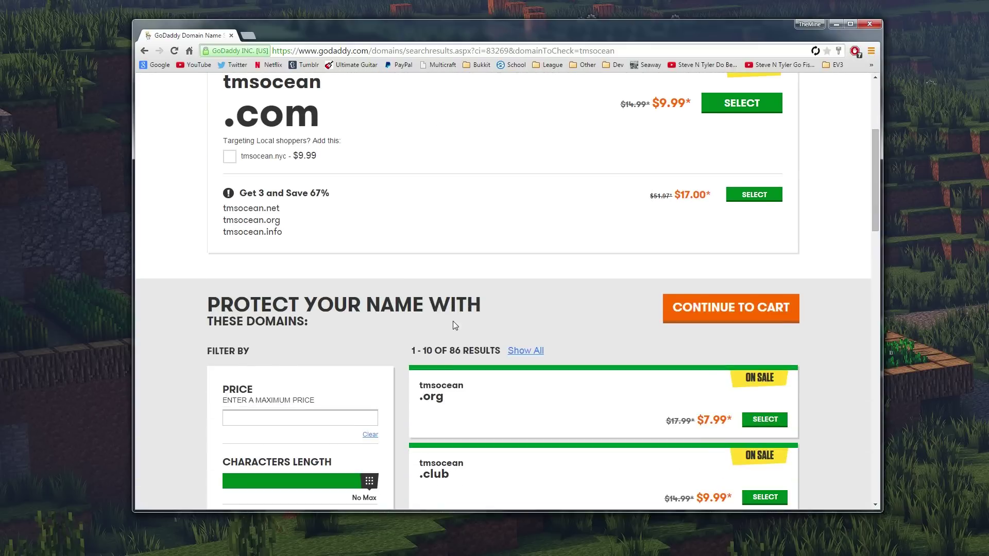
{"action": "scroll", "coordinate": [443, 325], "scroll_direction": "down", "scroll_amount": 2}
{"action": "scroll", "coordinate": [432, 324], "scroll_direction": "up", "scroll_amount": 4}
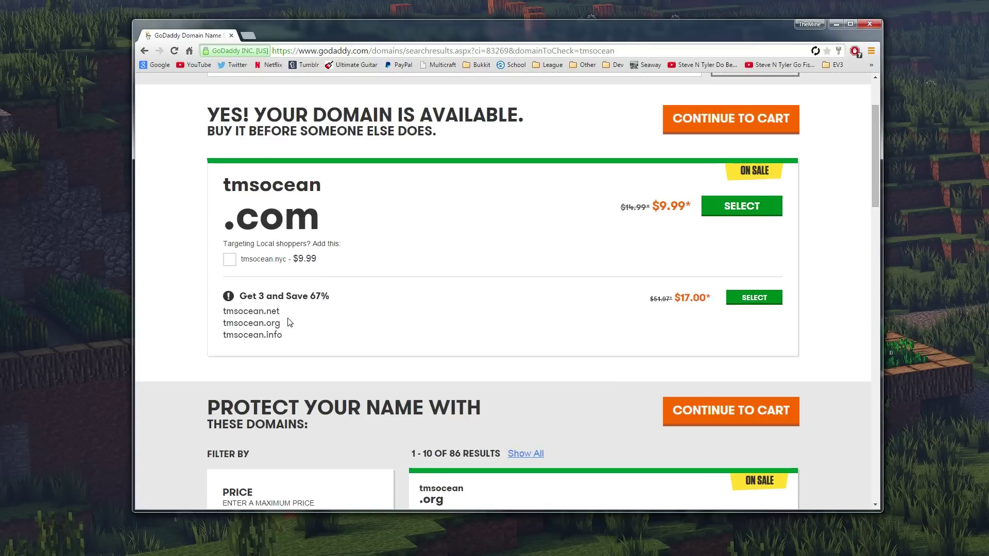
{"action": "double_click", "coordinate": [251, 311]}
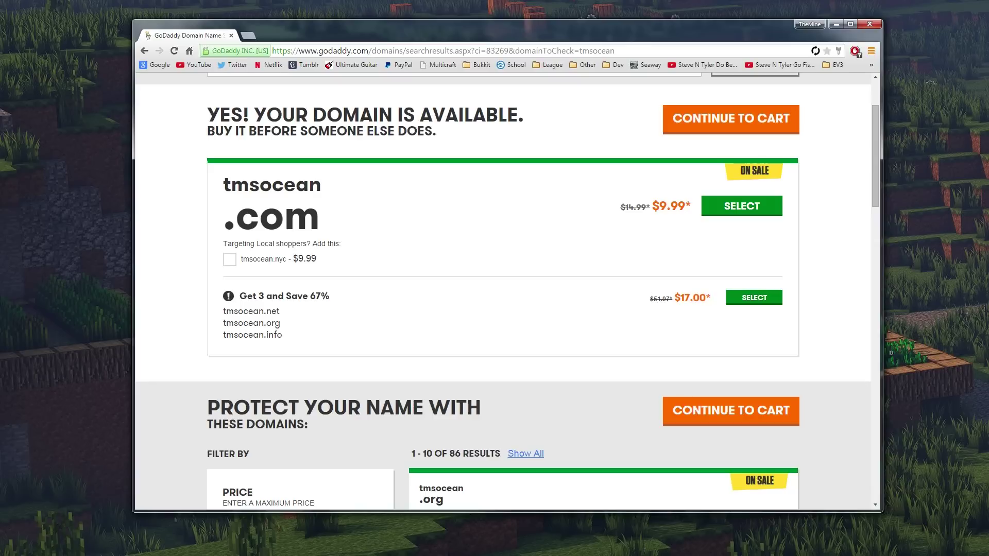
{"action": "scroll", "coordinate": [502, 291], "scroll_direction": "up", "scroll_amount": 2}
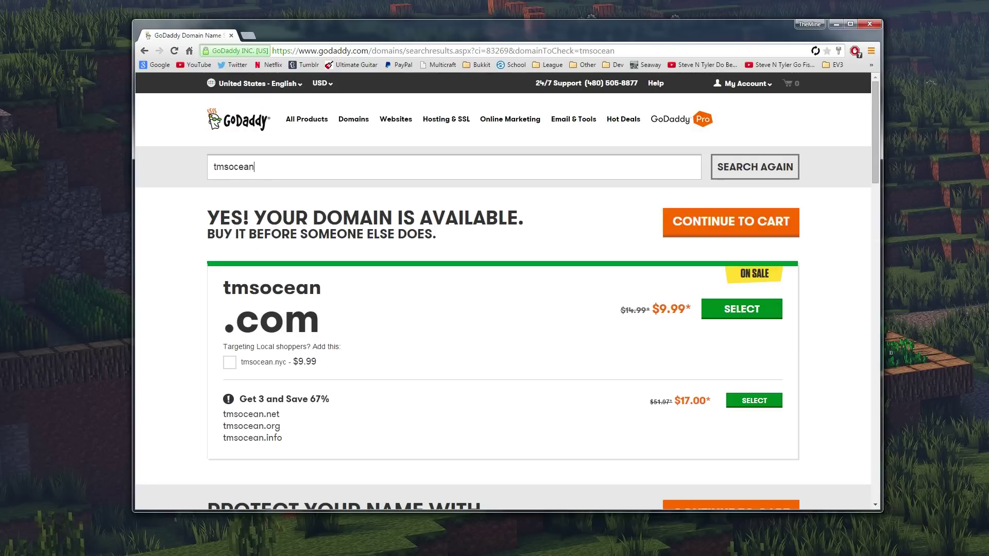
Search specifically for tmsocean.net
{"action": "type", "text": ".net"}
{"action": "key", "text": "Return"}
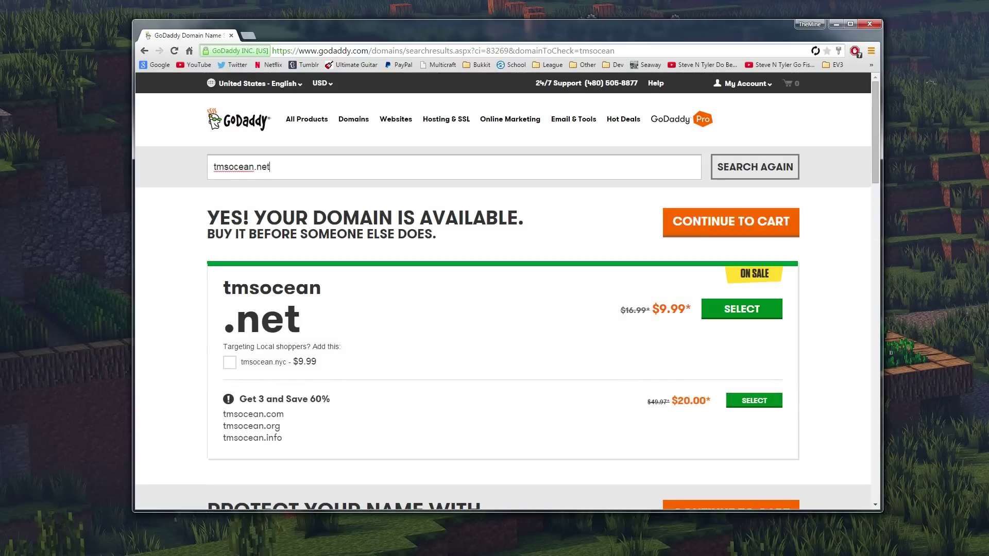
{"action": "key", "text": "ctrl+shift+Left"}
{"action": "type", "text": "net"}
{"action": "key", "text": "Return"}
Browse the tmsocean.net results and load more suggested domains
{"action": "scroll", "coordinate": [534, 285], "scroll_direction": "down", "scroll_amount": 8}
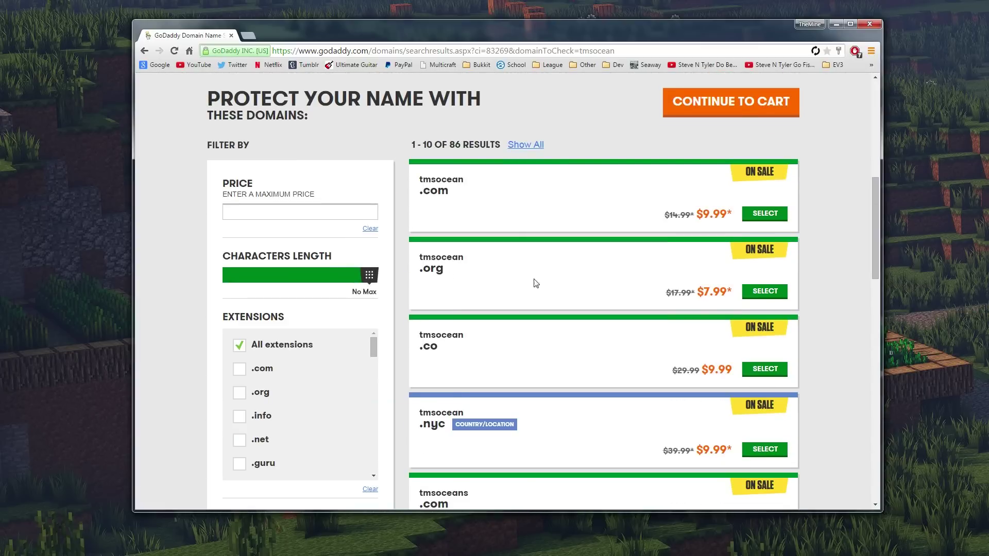
{"action": "scroll", "coordinate": [544, 293], "scroll_direction": "down", "scroll_amount": 1}
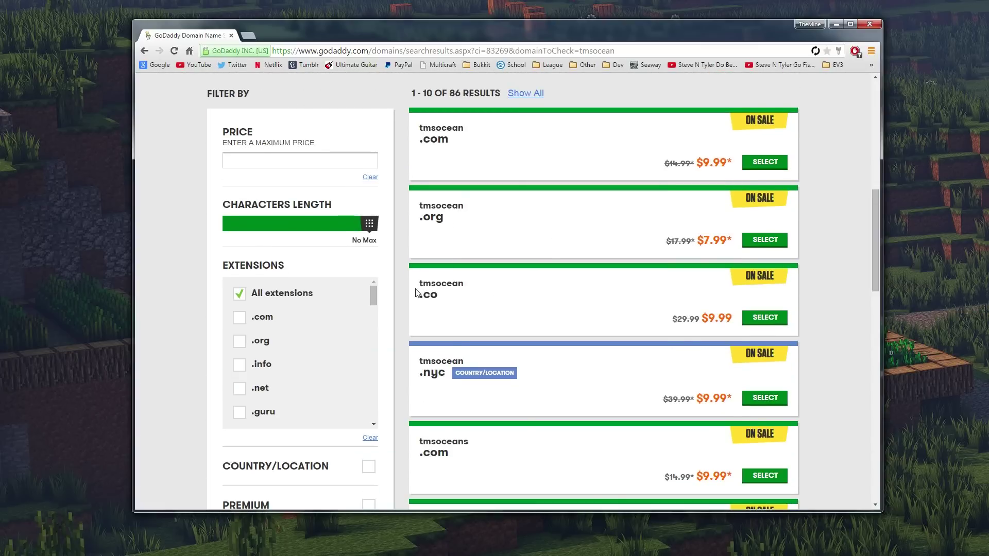
{"action": "scroll", "coordinate": [500, 338], "scroll_direction": "down", "scroll_amount": 15}
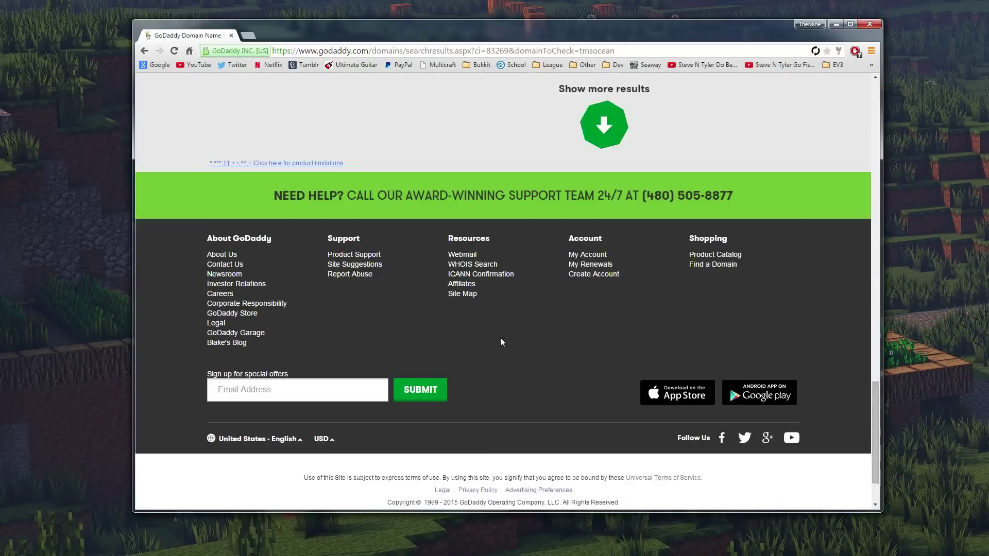
{"action": "scroll", "coordinate": [500, 337], "scroll_direction": "up", "scroll_amount": 8}
{"action": "scroll", "coordinate": [616, 446], "scroll_direction": "down", "scroll_amount": 2}
{"action": "left_click", "coordinate": [604, 465]}
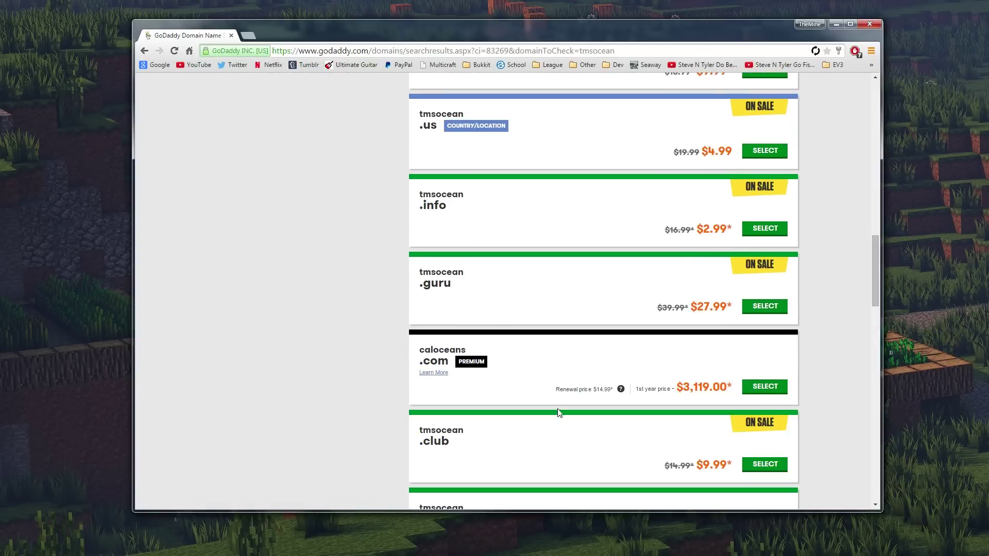
{"action": "scroll", "coordinate": [863, 273], "scroll_direction": "down", "scroll_amount": 20}
{"action": "scroll", "coordinate": [871, 206], "scroll_direction": "up", "scroll_amount": 20}
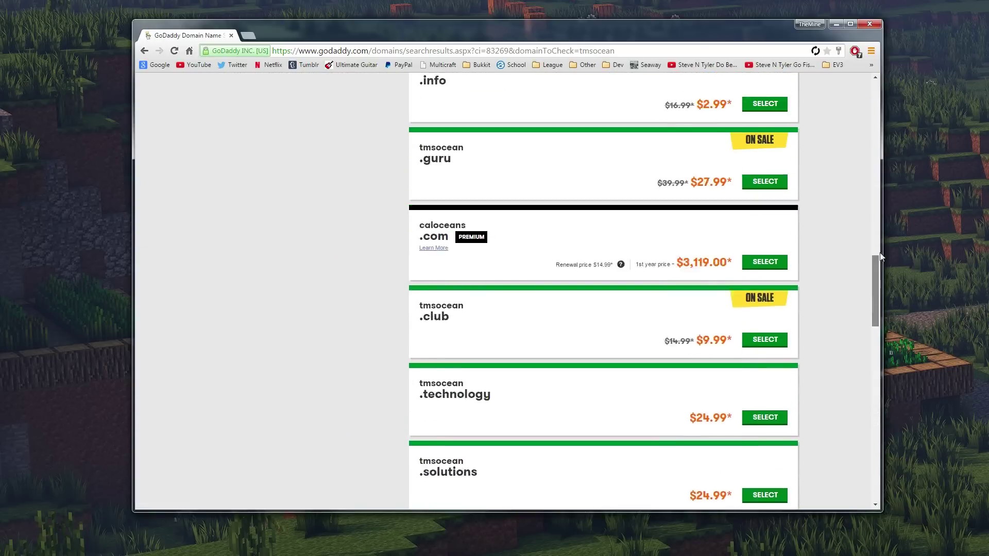
{"action": "scroll", "coordinate": [873, 116], "scroll_direction": "up", "scroll_amount": 3}
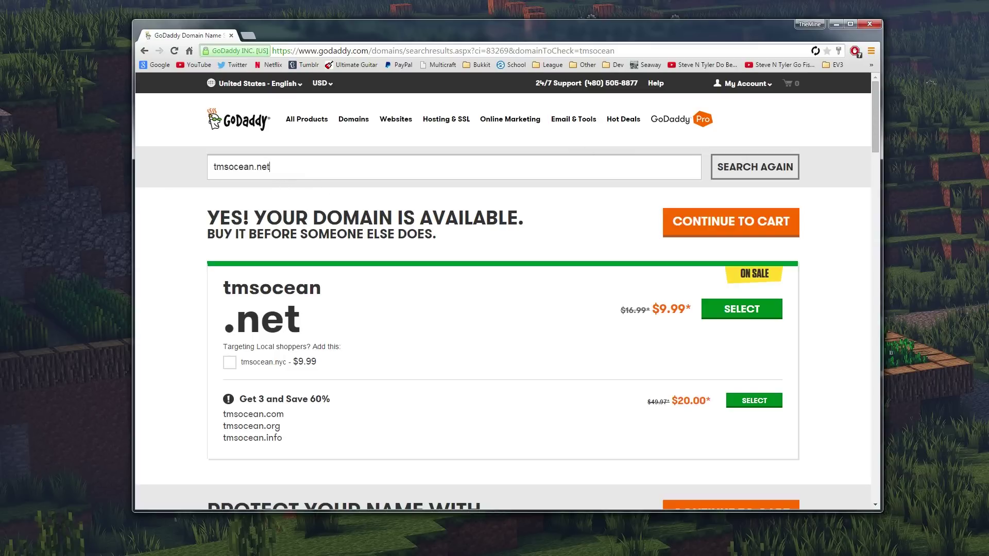
From the account overview, open the TMSHACK.NET domain's DNS zone file
{"action": "left_click", "coordinate": [751, 89]}
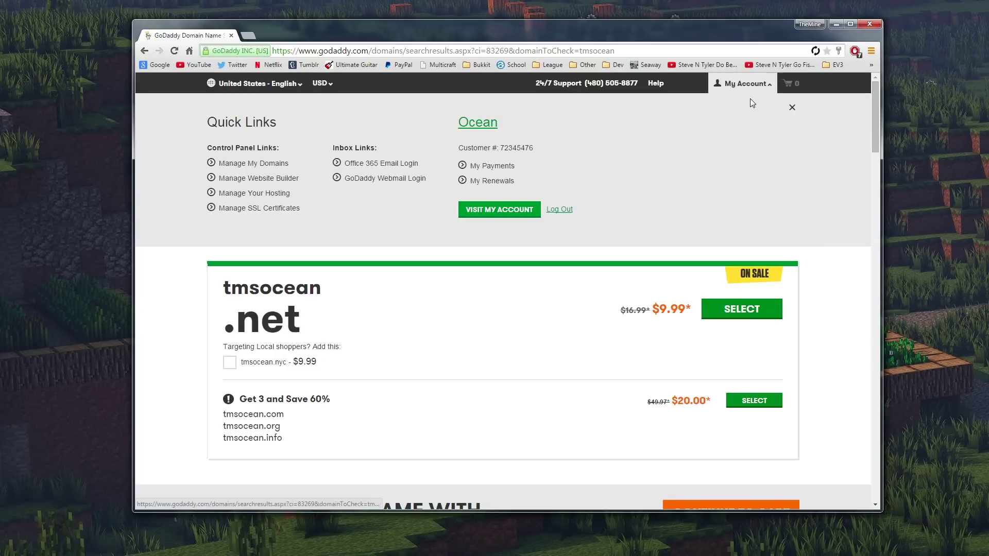
{"action": "left_click", "coordinate": [511, 210]}
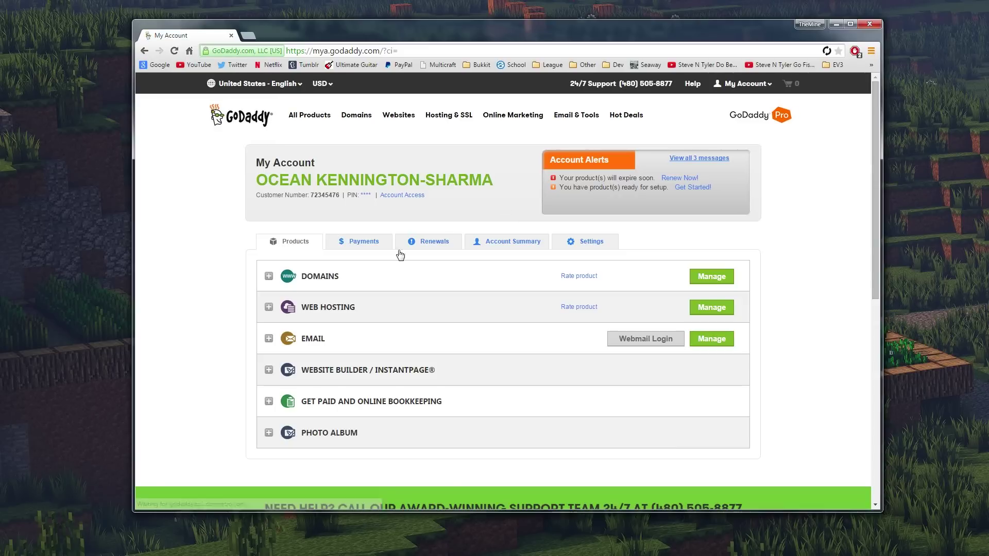
{"action": "left_click", "coordinate": [712, 273]}
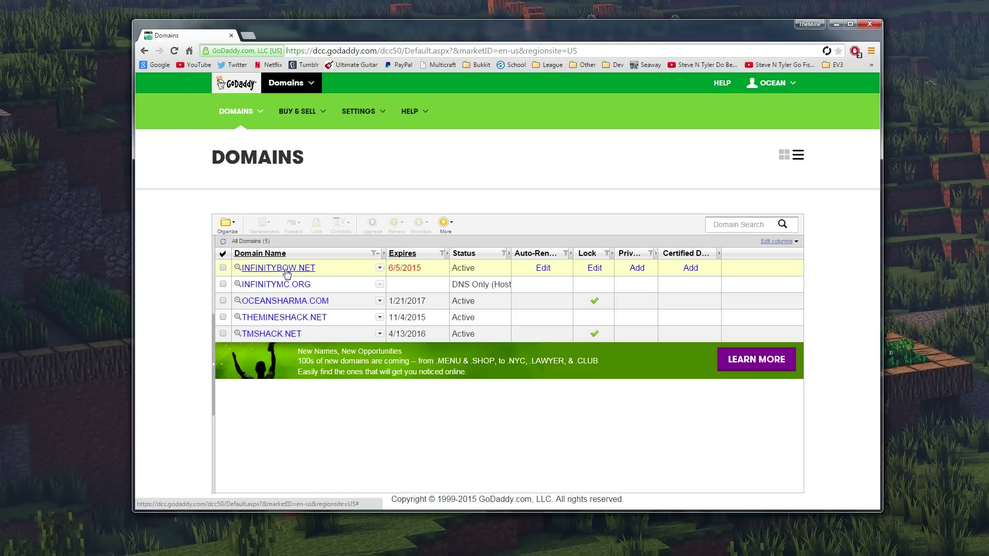
{"action": "left_click", "coordinate": [261, 335]}
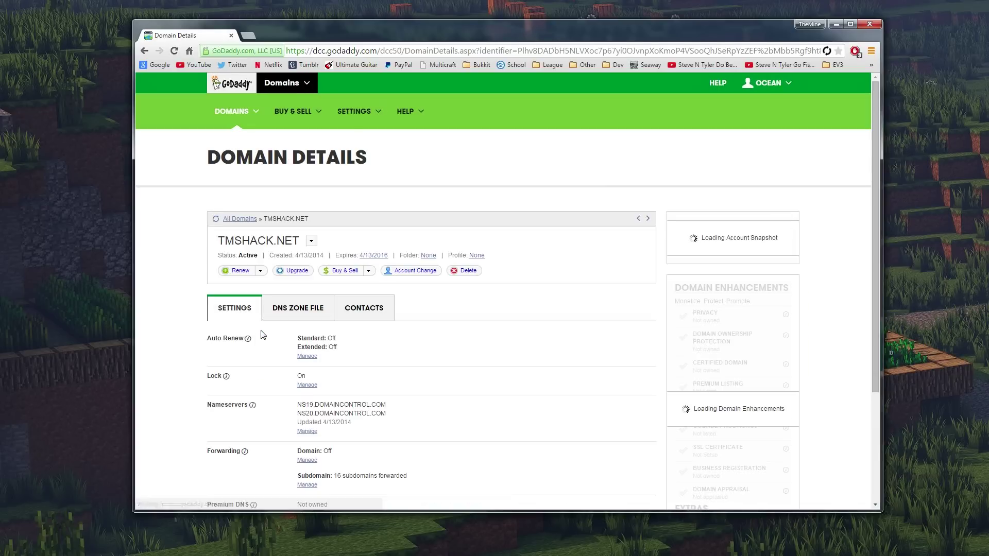
{"action": "left_click", "coordinate": [296, 310]}
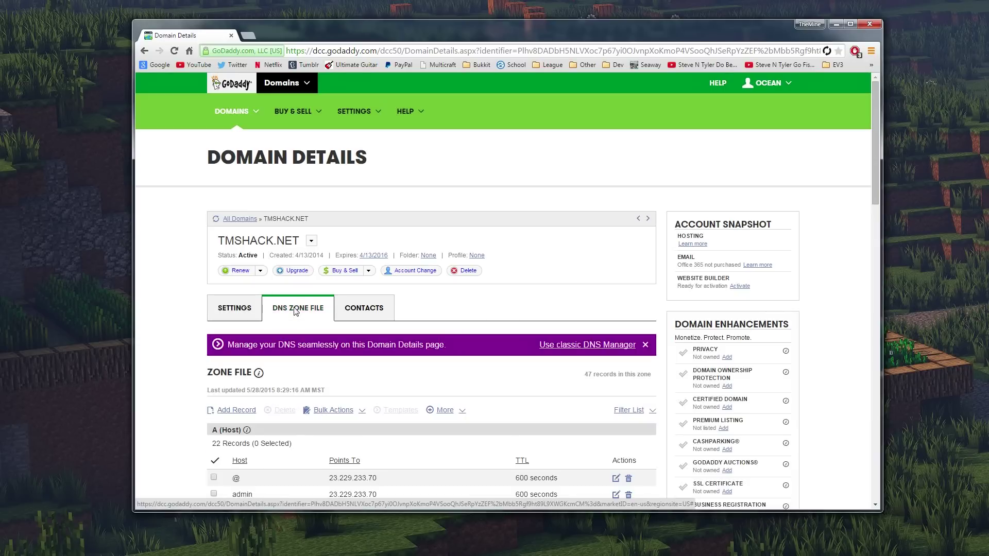
{"action": "scroll", "coordinate": [244, 324], "scroll_direction": "down", "scroll_amount": 1}
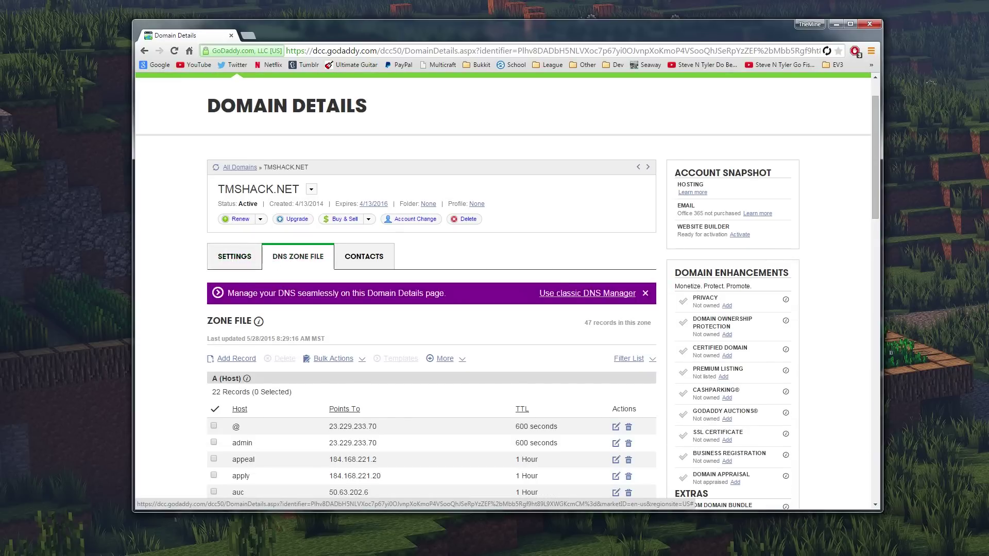
Try an SRV (Service) record, cancel it, and switch to the classic DNS Manager
{"action": "left_click", "coordinate": [244, 359]}
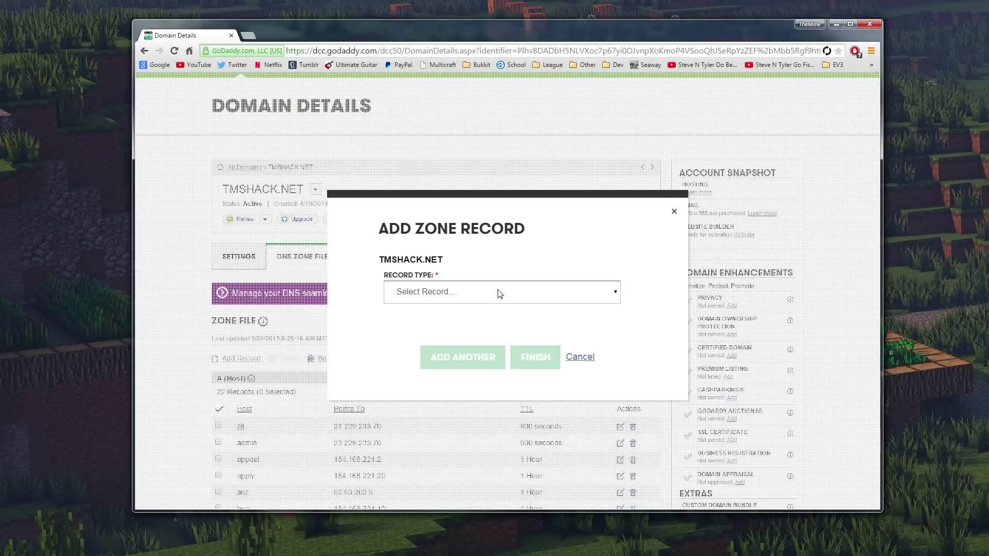
{"action": "left_click", "coordinate": [499, 291]}
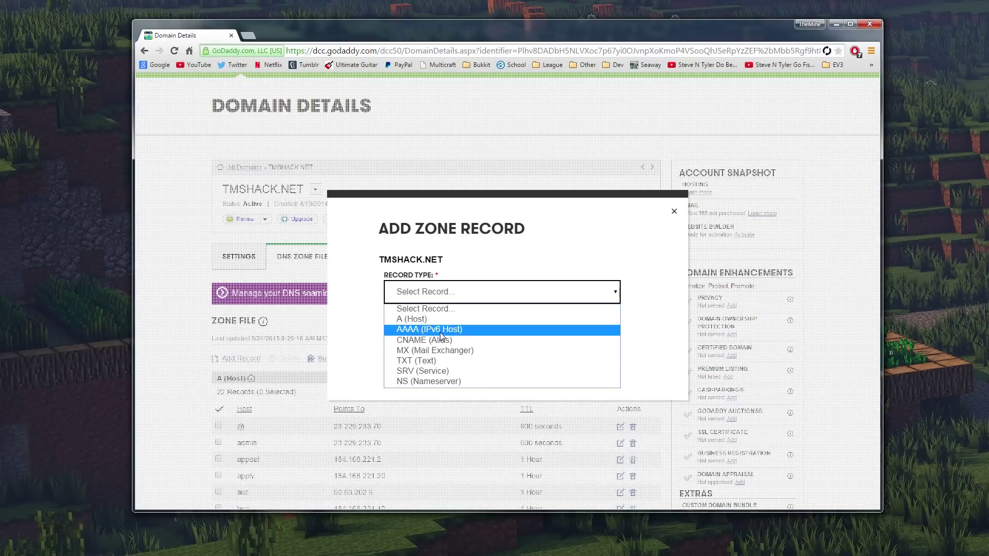
{"action": "left_click", "coordinate": [433, 372]}
{"action": "scroll", "coordinate": [524, 363], "scroll_direction": "down", "scroll_amount": 1}
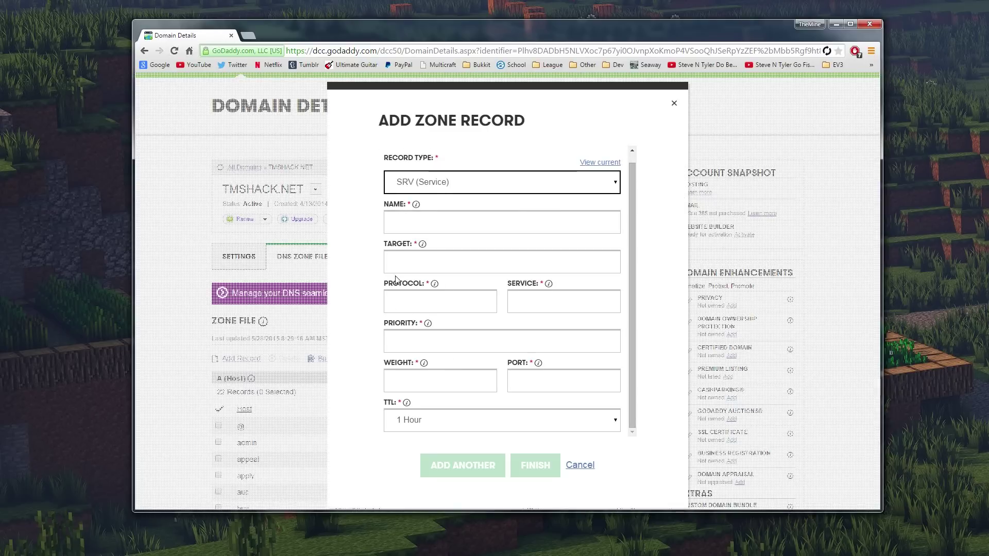
{"action": "left_click", "coordinate": [673, 103]}
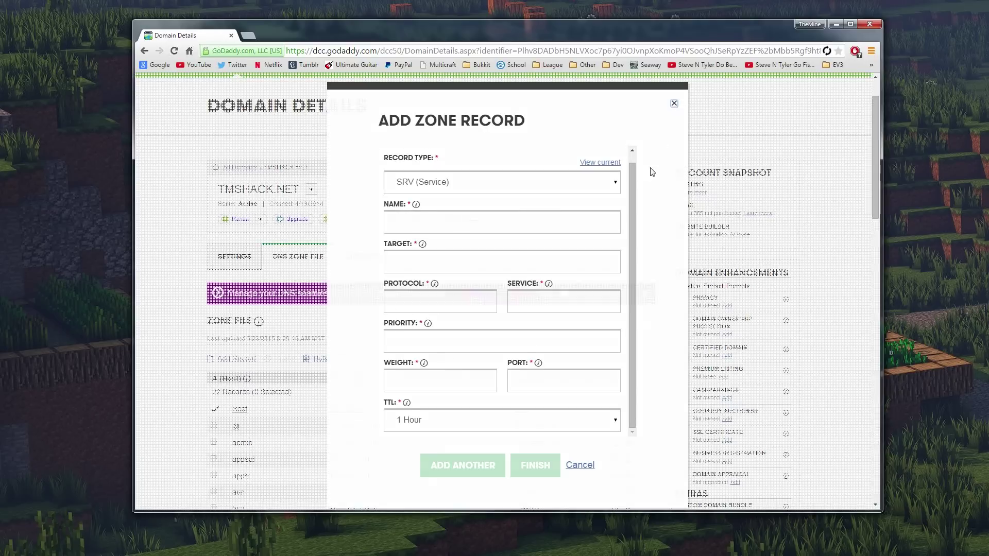
{"action": "left_click", "coordinate": [586, 293]}
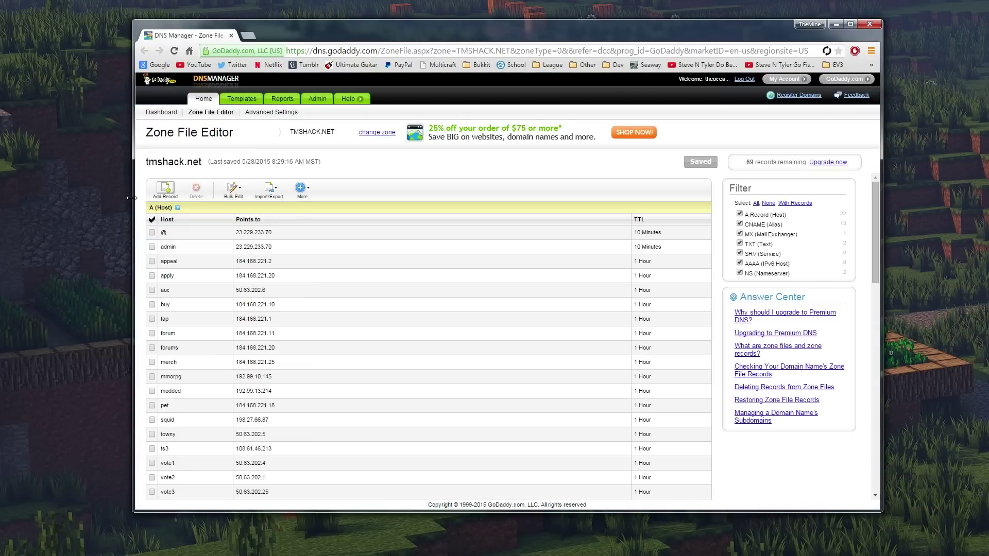
{"action": "scroll", "coordinate": [180, 252], "scroll_direction": "down", "scroll_amount": 3}
{"action": "left_click", "coordinate": [176, 396]}
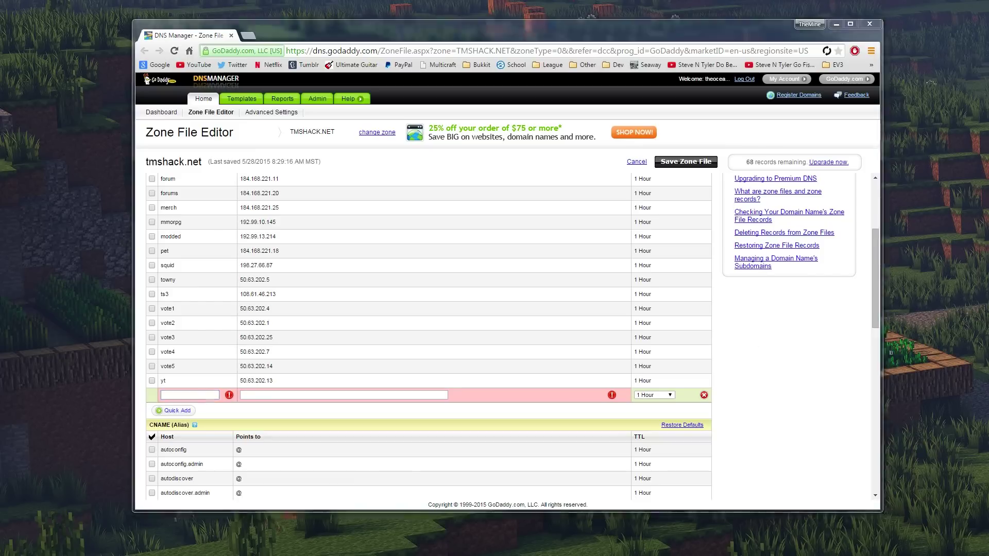
{"action": "key", "text": "alt+Tab"}
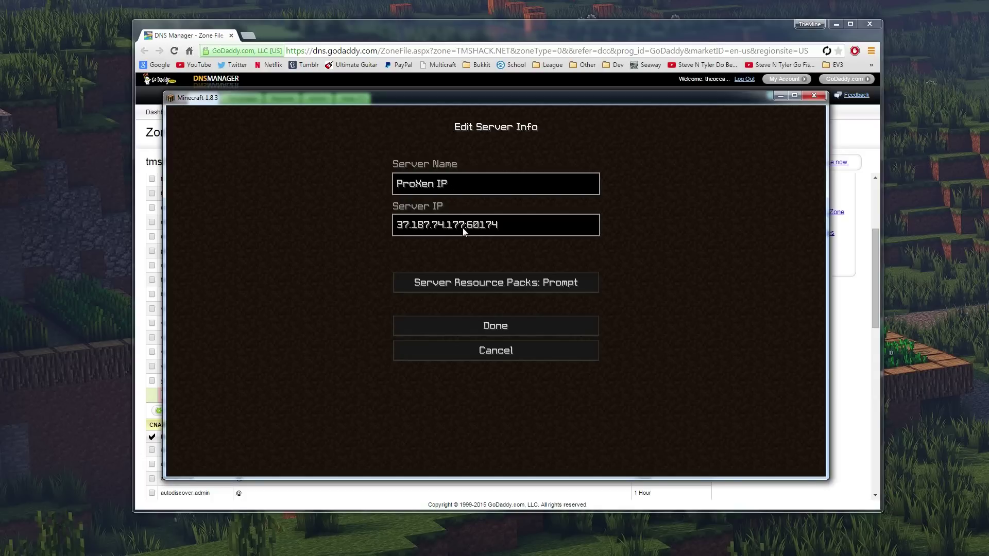
{"action": "key", "text": "shift+Home"}
{"action": "key", "text": "ctrl+c"}
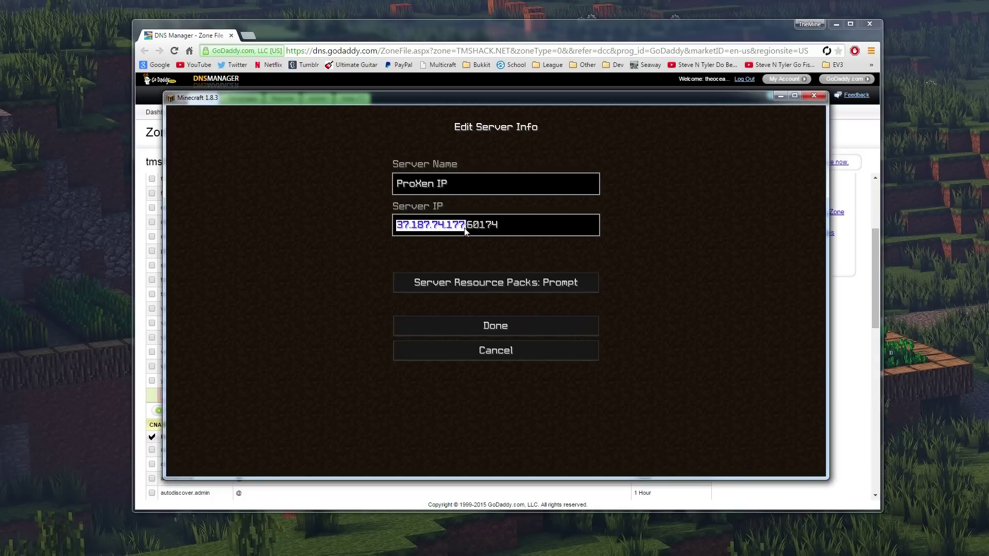
{"action": "key", "text": "alt+Tab"}
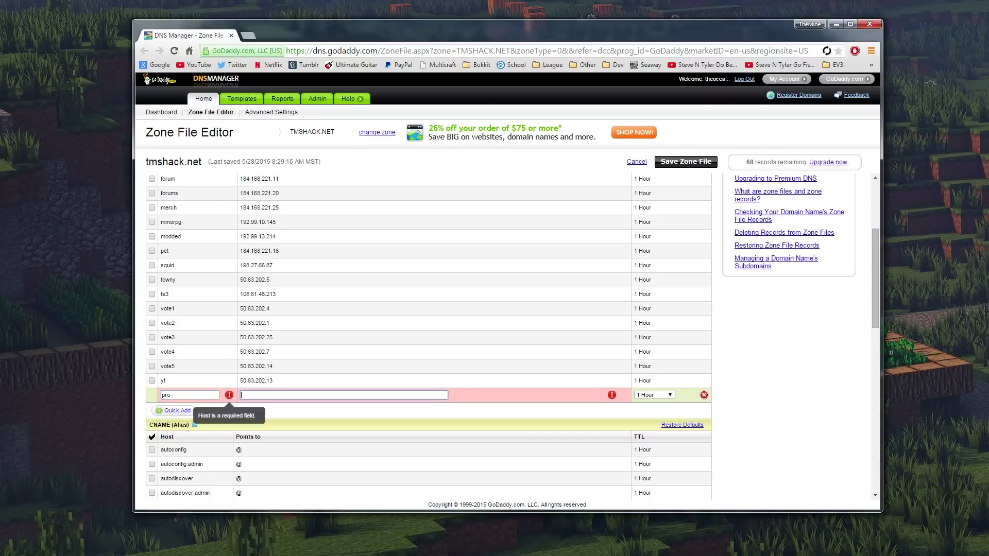
Point the pro A record to 37.187.74.177 and save the zone file
{"action": "key", "text": "Tab"}
{"action": "key", "text": "ctrl+v"}
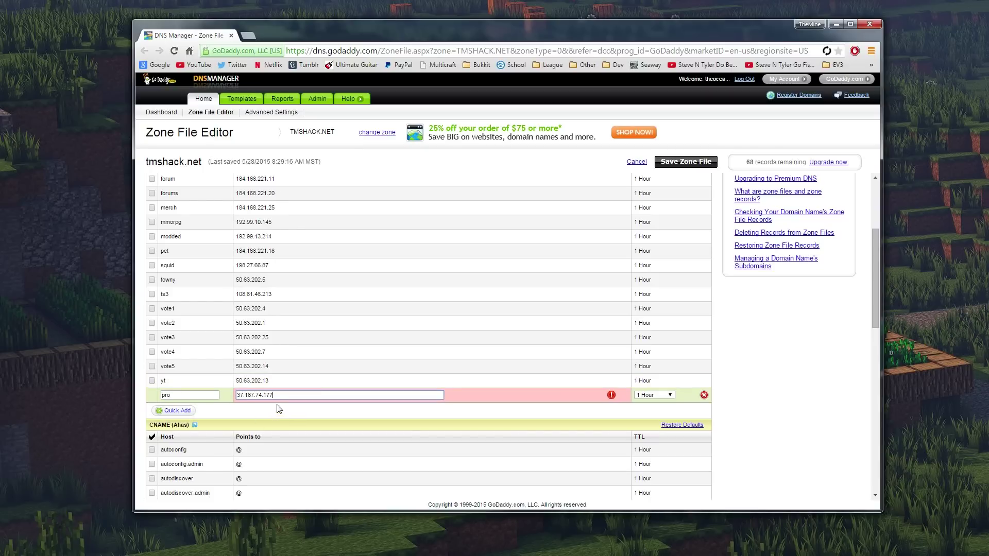
{"action": "left_click", "coordinate": [686, 162]}
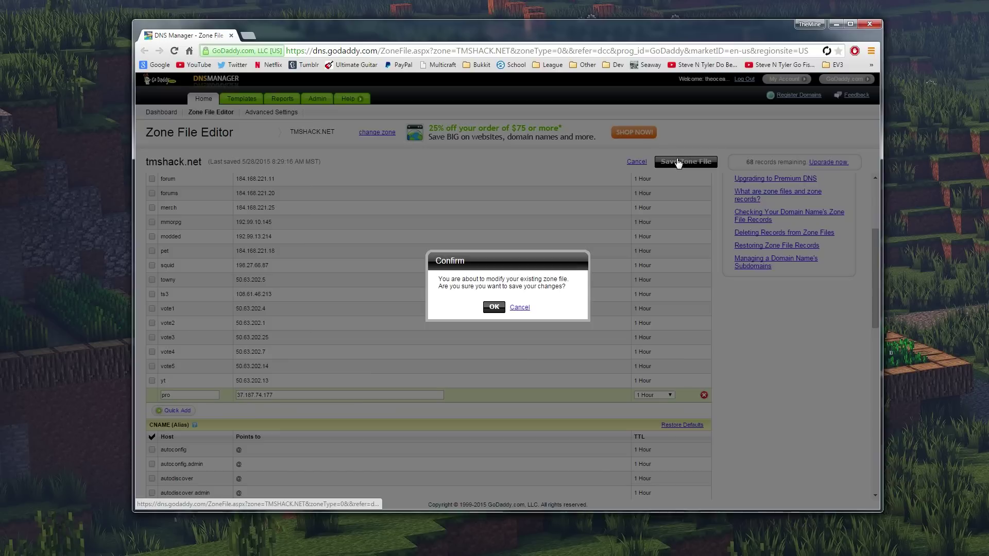
{"action": "left_click", "coordinate": [492, 308]}
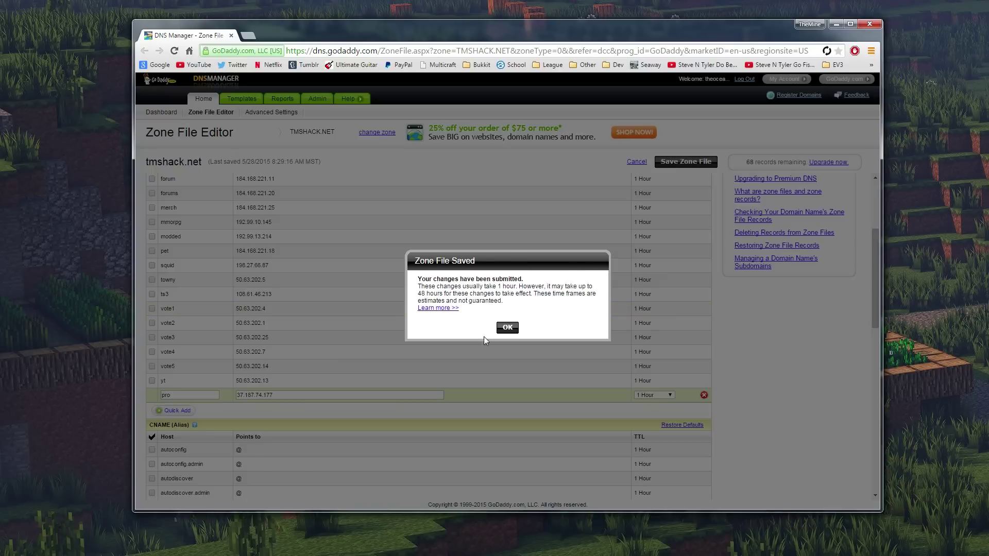
{"action": "left_click", "coordinate": [502, 327]}
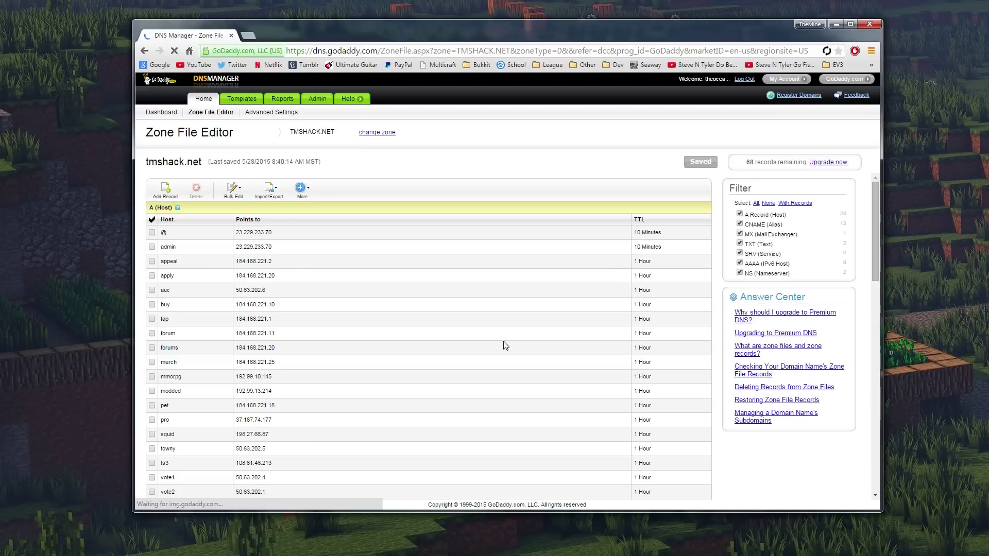
Rename the pro A record's host to px and save the zone file
{"action": "scroll", "coordinate": [502, 345], "scroll_direction": "down", "scroll_amount": 4}
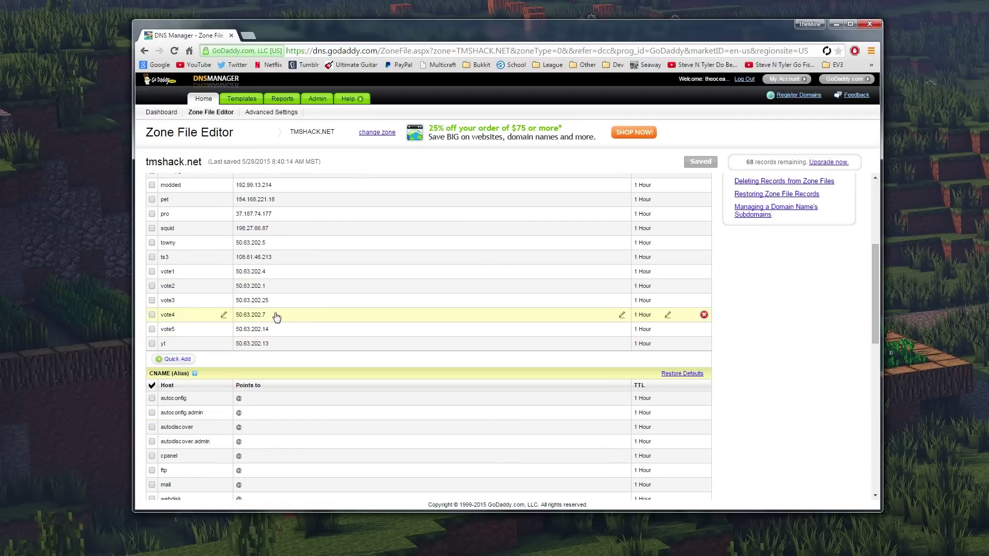
{"action": "left_click", "coordinate": [224, 214]}
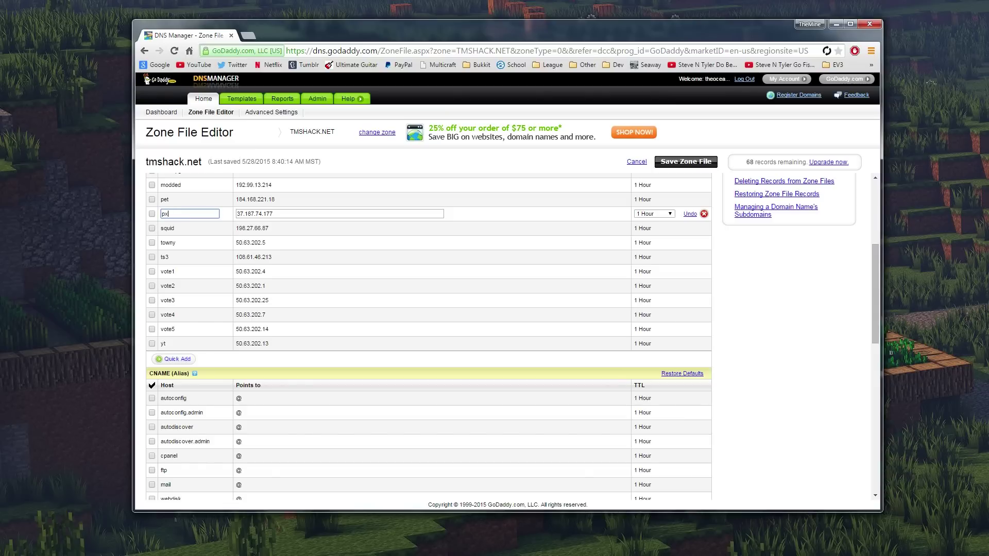
{"action": "left_click", "coordinate": [686, 162]}
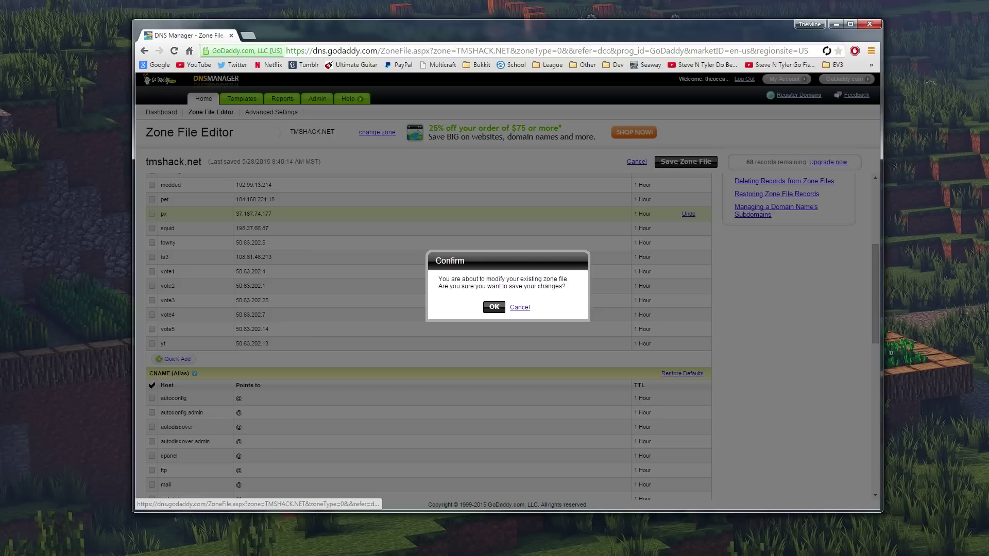
{"action": "left_click", "coordinate": [497, 307]}
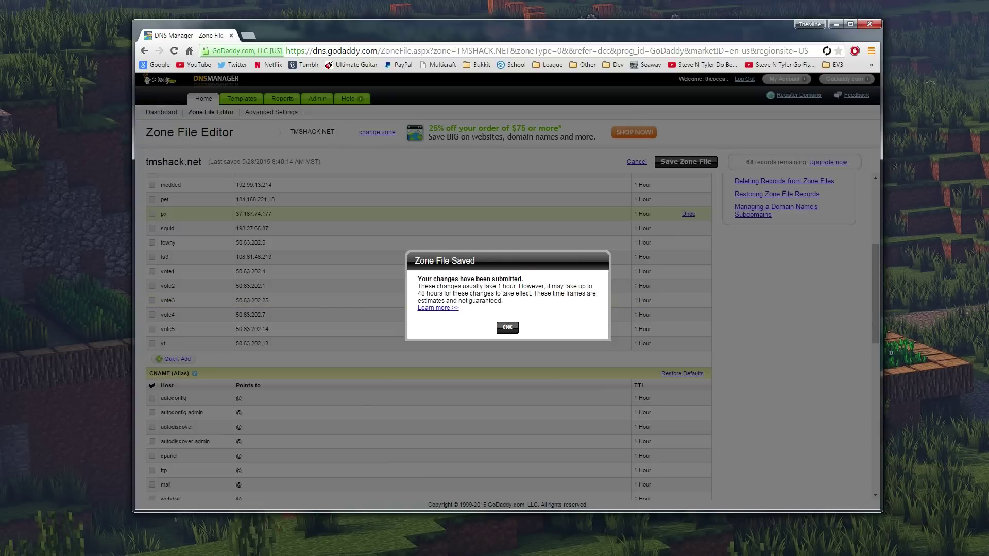
{"action": "left_click", "coordinate": [507, 327]}
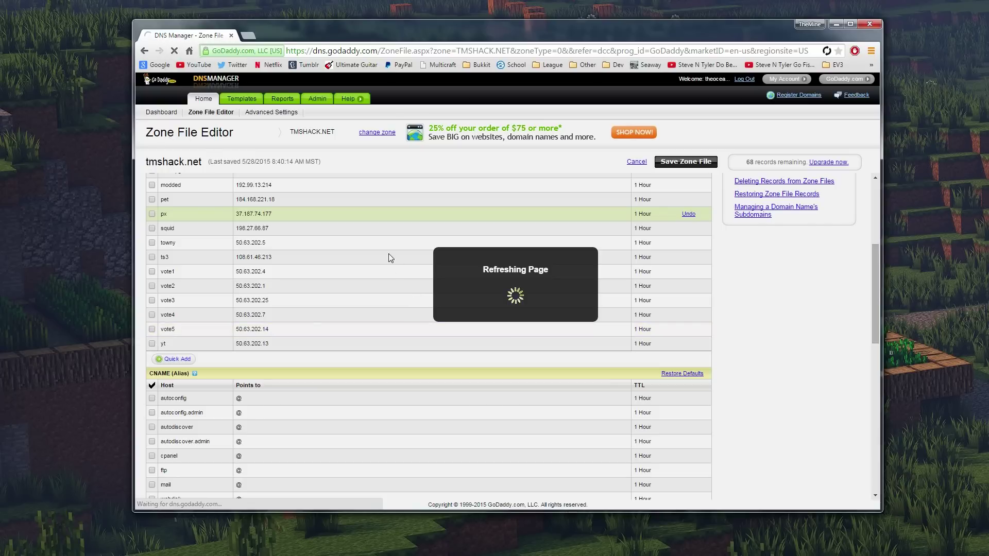
In Minecraft, select the port 60174 in ProXen IP's server address
{"action": "scroll", "coordinate": [212, 340], "scroll_direction": "down", "scroll_amount": 1}
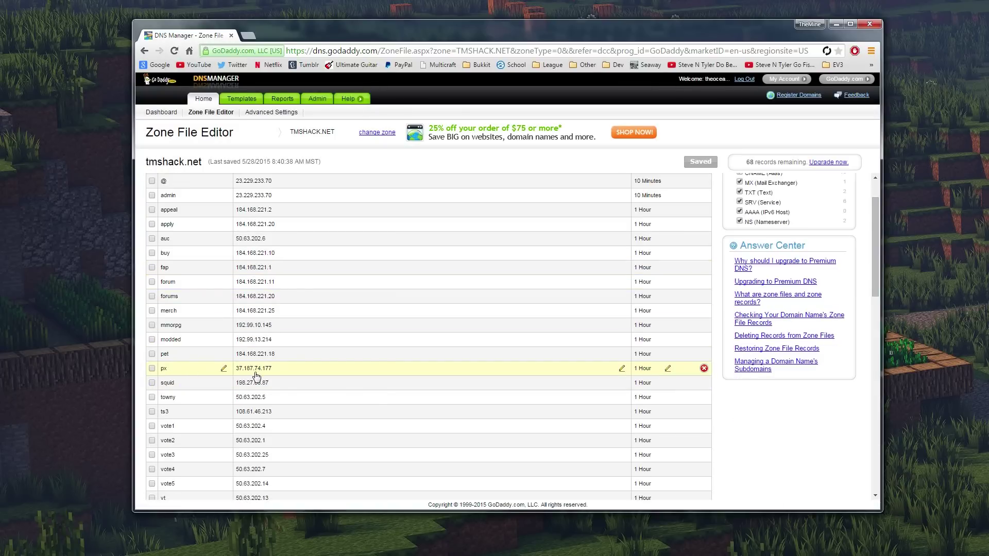
{"action": "key", "text": "alt+Tab"}
{"action": "left_click", "coordinate": [521, 222]}
{"action": "key", "text": "shift+Left"}
{"action": "key", "text": "shift+Left"}
{"action": "key", "text": "shift+Left"}
{"action": "key", "text": "shift+Left"}
{"action": "key", "text": "shift+Left"}
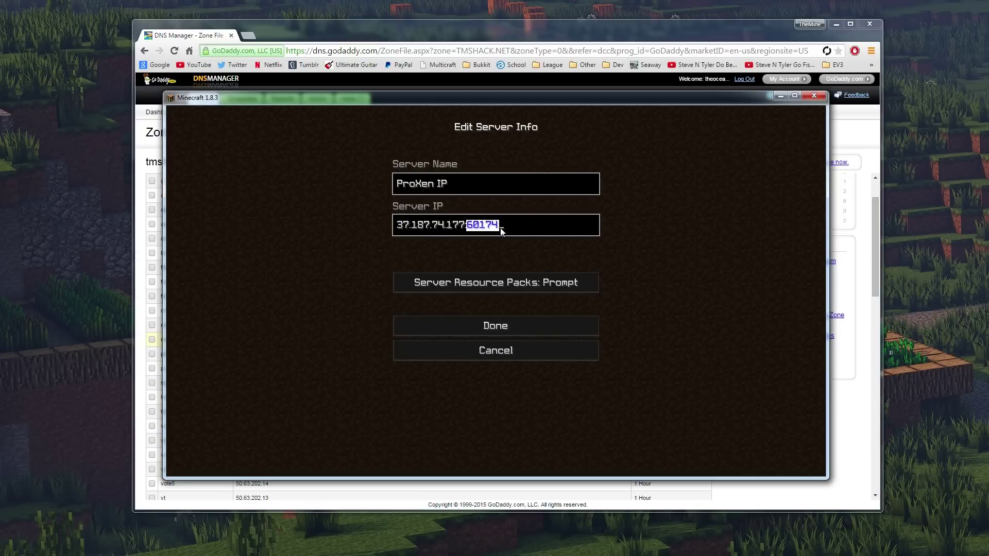
Save the ProXen IP entry unchanged, then check the TMS entry's hostname without changes
{"action": "left_click", "coordinate": [461, 228]}
{"action": "left_click", "coordinate": [523, 327]}
{"action": "left_click_drag", "start_coordinate": [656, 303], "coordinate": [660, 140]}
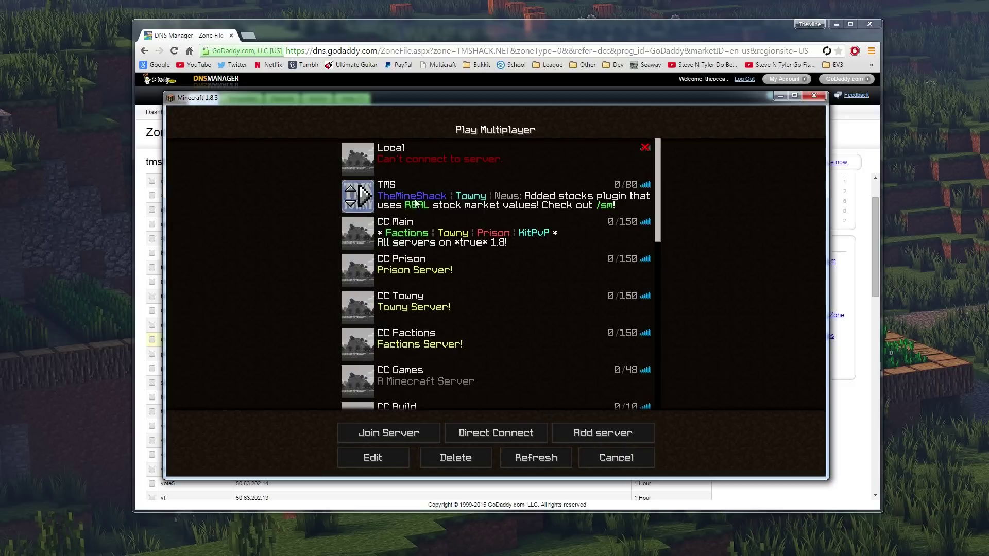
{"action": "left_click", "coordinate": [416, 203]}
{"action": "left_click", "coordinate": [400, 456]}
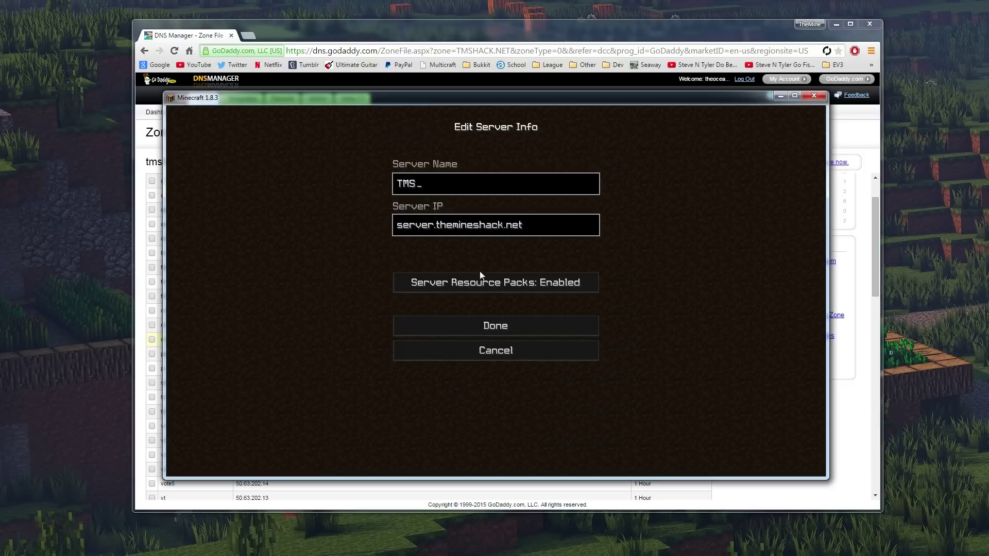
{"action": "left_click", "coordinate": [492, 354]}
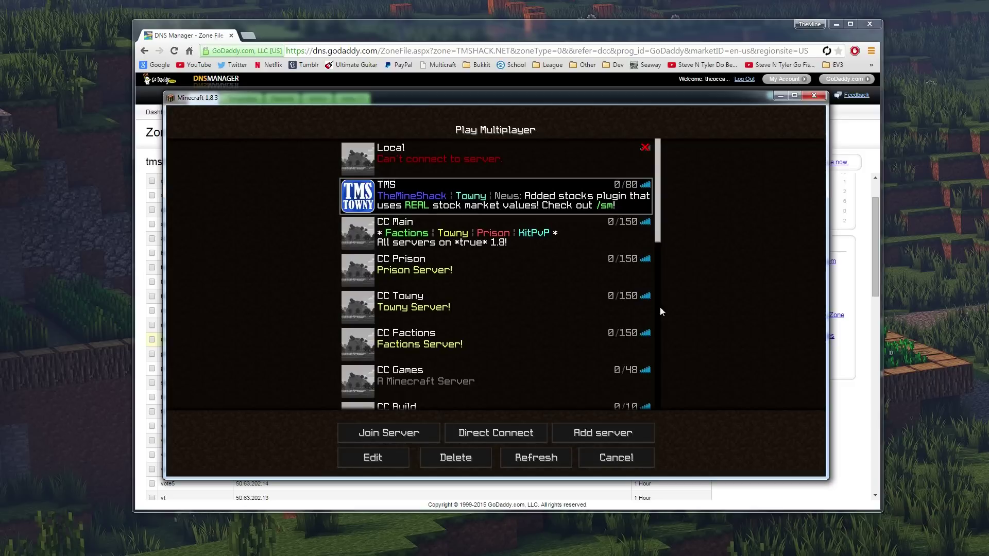
Reopen the ProXen IP entry's settings and return to the DNS zone editor
{"action": "left_click_drag", "start_coordinate": [660, 307], "coordinate": [659, 407]}
{"action": "left_click", "coordinate": [459, 352]}
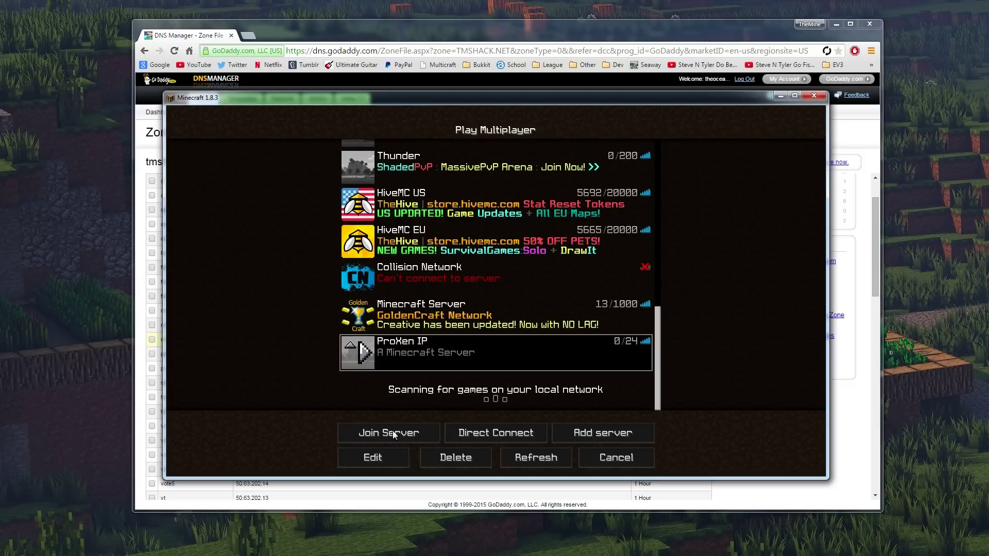
{"action": "left_click", "coordinate": [386, 457]}
{"action": "key", "text": "alt+Tab"}
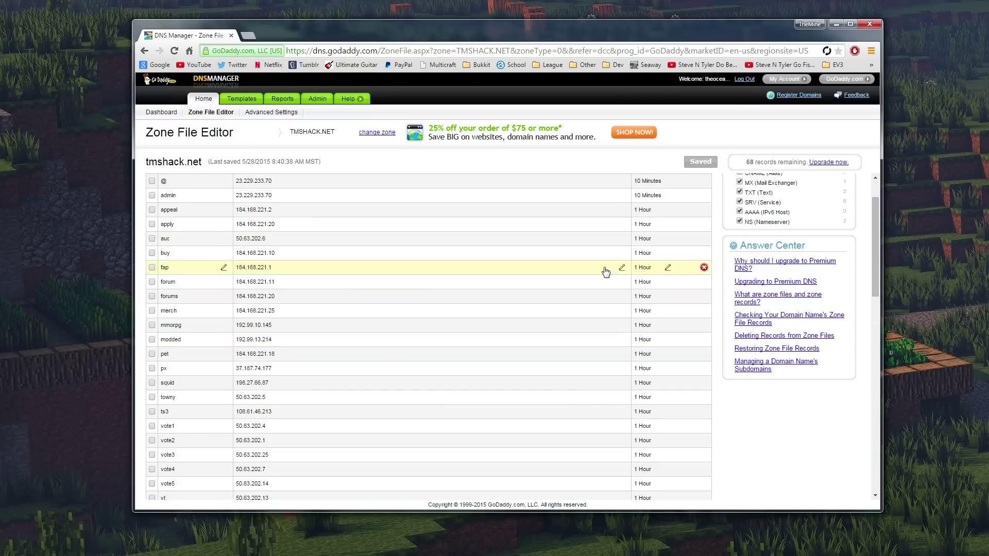
Add a new blank SRV record row to the tmshack.net zone
{"action": "scroll", "coordinate": [605, 272], "scroll_direction": "down", "scroll_amount": 10}
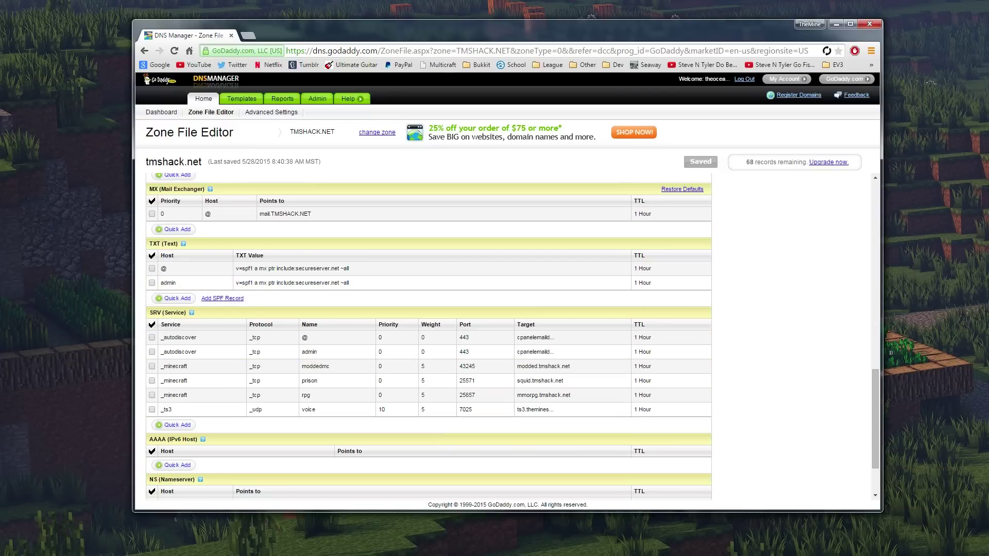
{"action": "scroll", "coordinate": [173, 302], "scroll_direction": "up", "scroll_amount": 10}
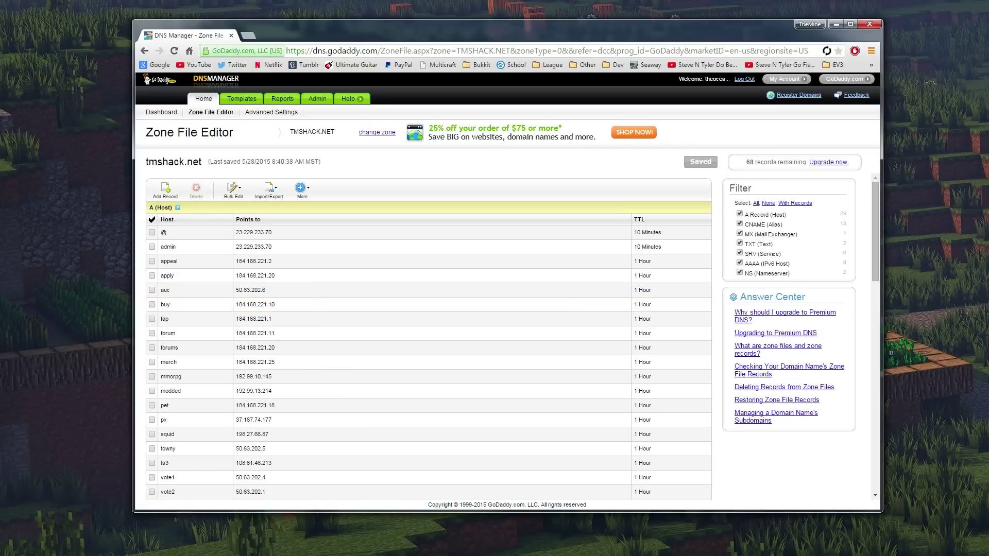
{"action": "left_click_drag", "start_coordinate": [156, 208], "coordinate": [168, 208]}
{"action": "mouse_move", "coordinate": [177, 209]}
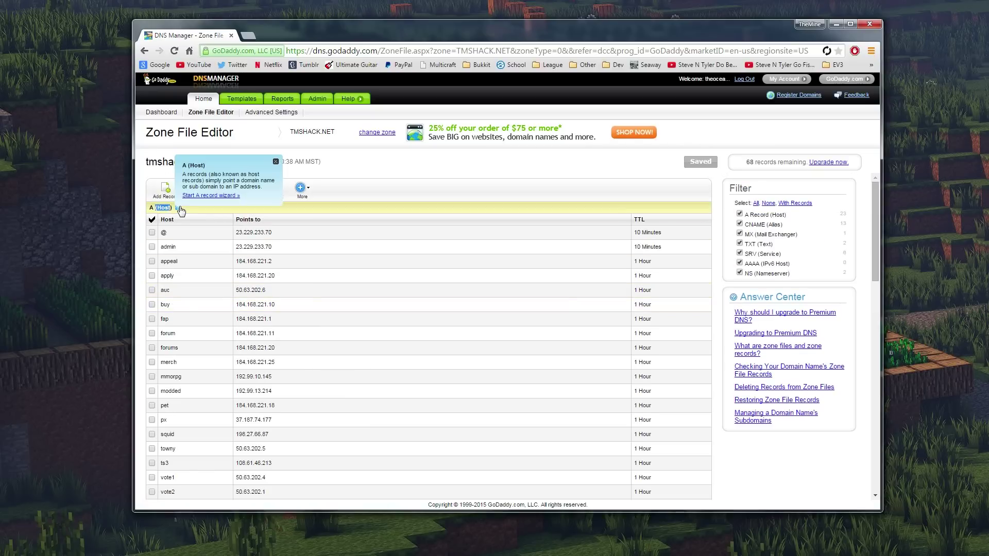
{"action": "scroll", "coordinate": [258, 304], "scroll_direction": "down", "scroll_amount": 10}
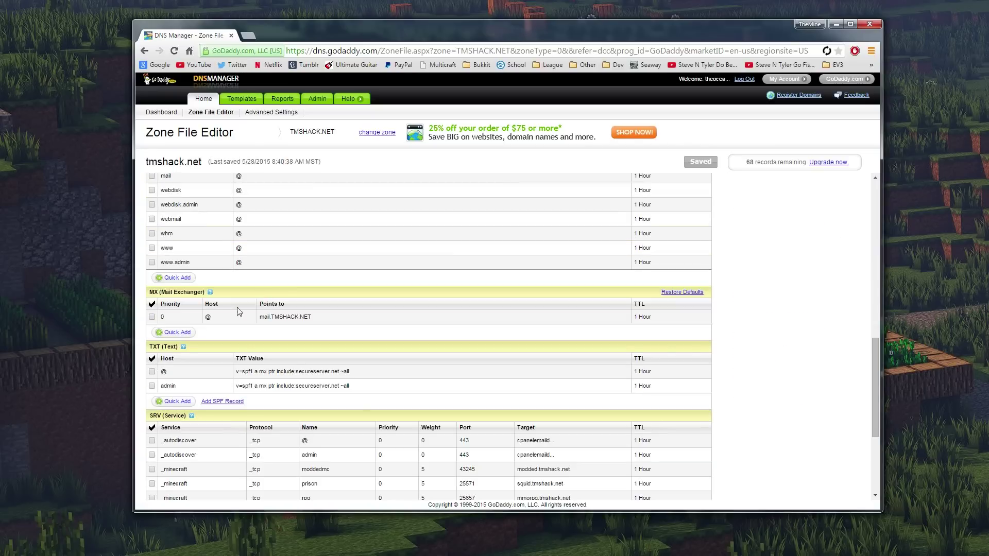
{"action": "left_click", "coordinate": [174, 425]}
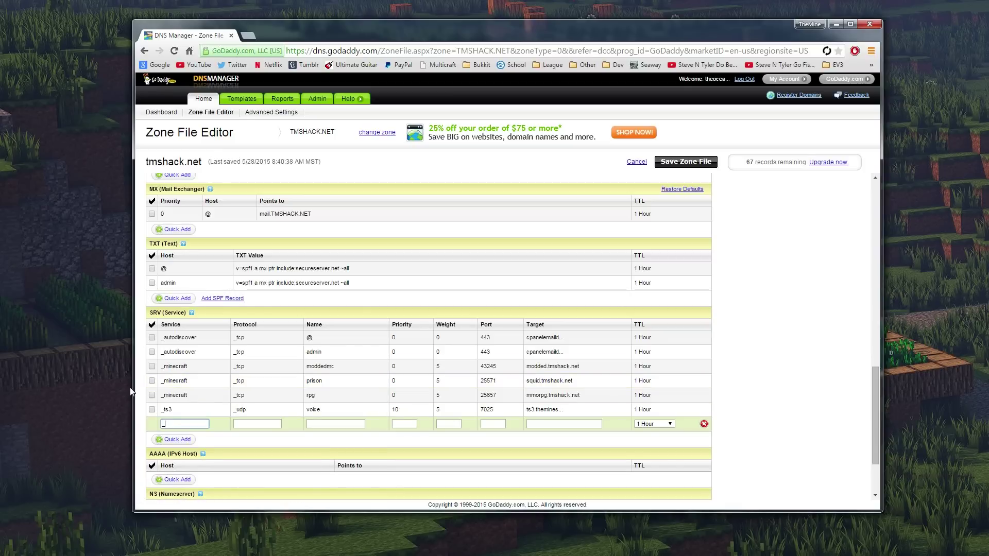
Enter service _minecraft with protocol _tcp, priority 0 and weight 5 for the SRV record
{"action": "type", "text": "minecraft"}
{"action": "key", "text": "Tab"}
{"action": "key", "text": "Tab"}
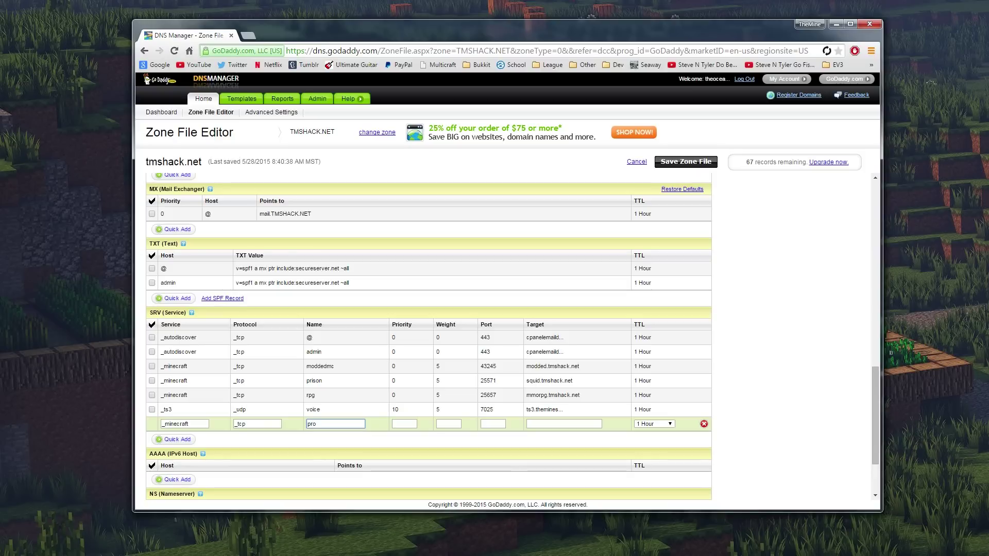
{"action": "key", "text": "Tab"}
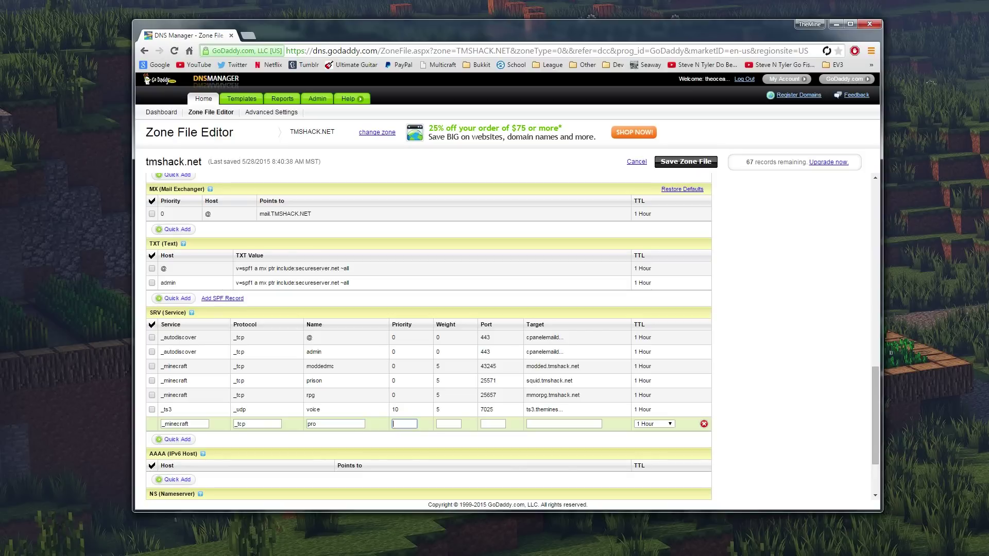
{"action": "type", "text": "0"}
{"action": "key", "text": "Tab"}
{"action": "type", "text": "5"}
{"action": "key", "text": "Tab"}
Set port 60174 and target px.tmshack.net, then save the zone file
{"action": "key", "text": "alt+Tab"}
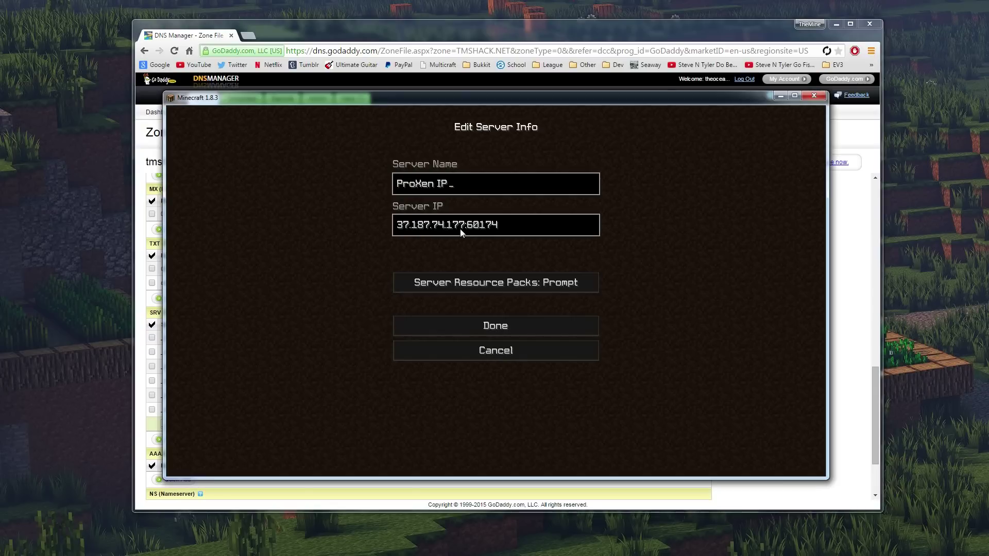
{"action": "key", "text": "alt+Tab"}
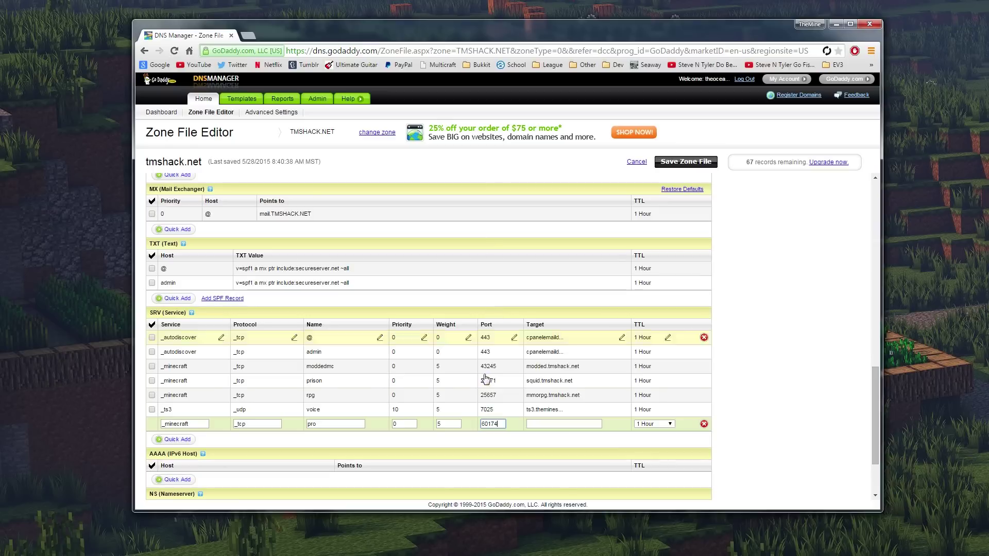
{"action": "type", "text": "60174"}
{"action": "key", "text": "Tab"}
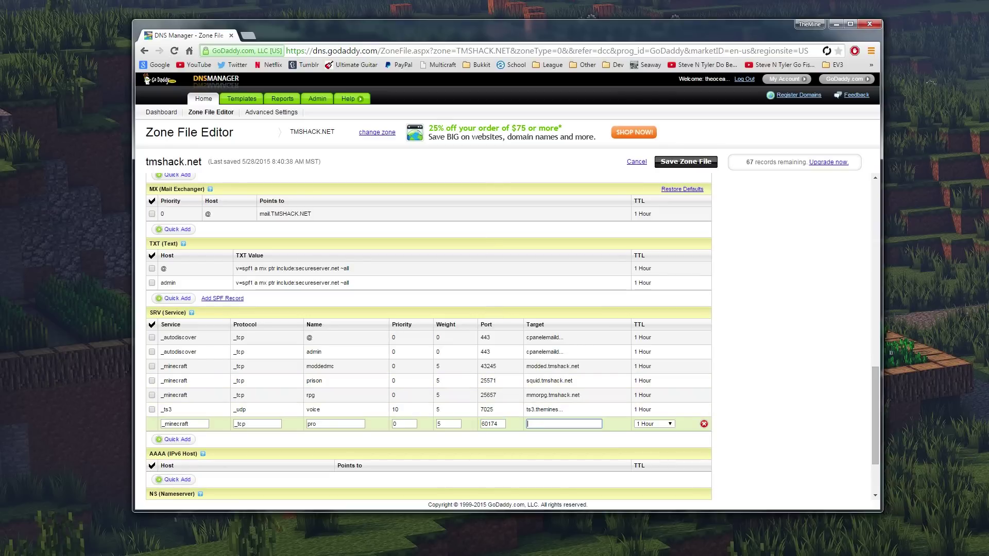
{"action": "scroll", "coordinate": [226, 391], "scroll_direction": "up", "scroll_amount": 10}
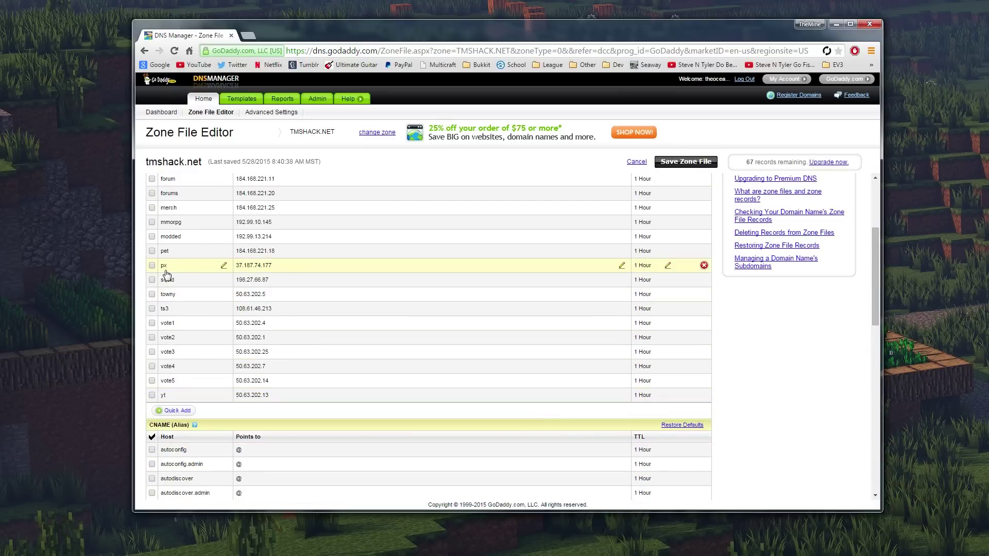
{"action": "scroll", "coordinate": [381, 361], "scroll_direction": "down", "scroll_amount": 10}
{"action": "type", "text": "px.t"}
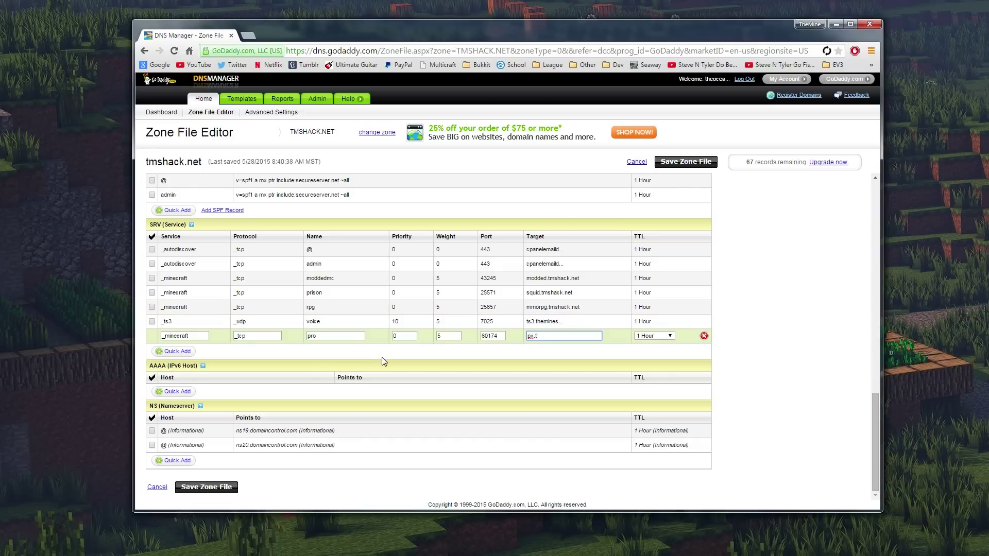
{"action": "type", "text": "mshack.net"}
{"action": "left_click", "coordinate": [693, 161]}
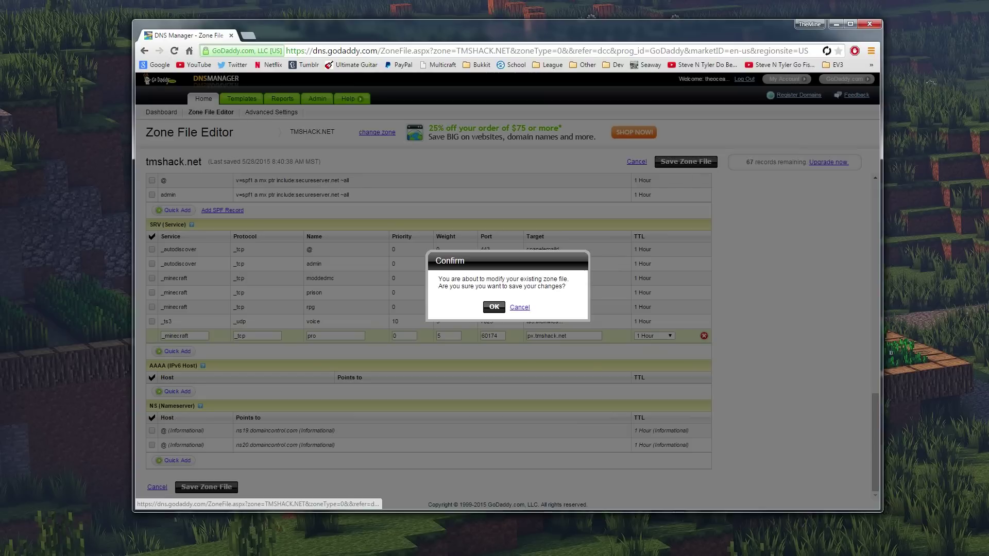
{"action": "left_click", "coordinate": [495, 307]}
{"action": "left_click", "coordinate": [506, 326]}
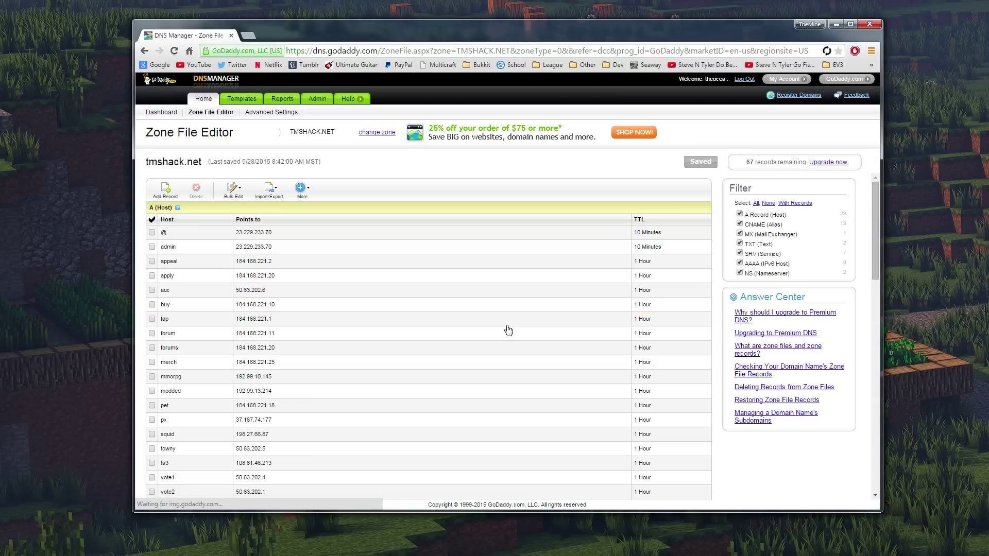
Add a server named ProXen A with address px.tmshack.net:25571
{"action": "key", "text": "alt+Tab"}
{"action": "left_click", "coordinate": [475, 350]}
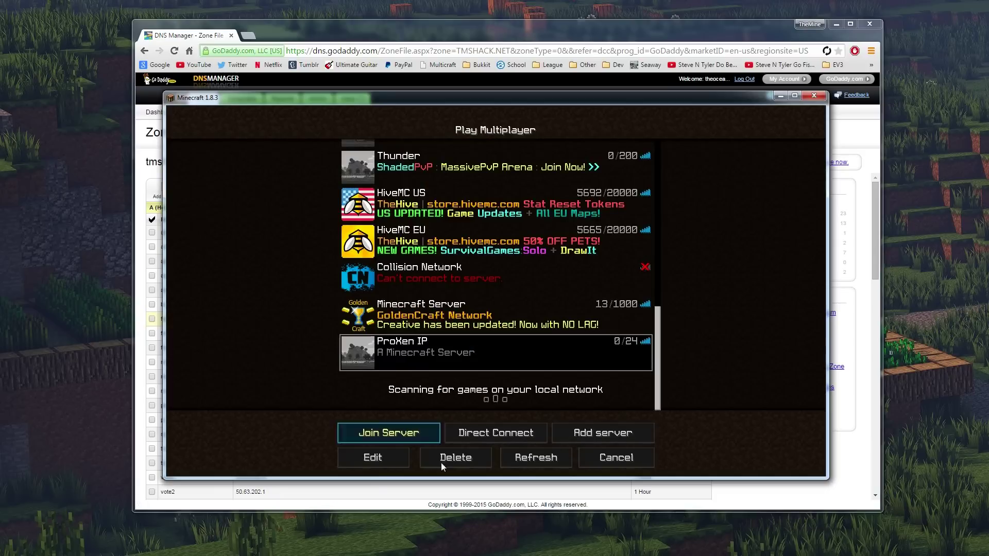
{"action": "left_click", "coordinate": [570, 434]}
{"action": "key", "text": "ctrl+a"}
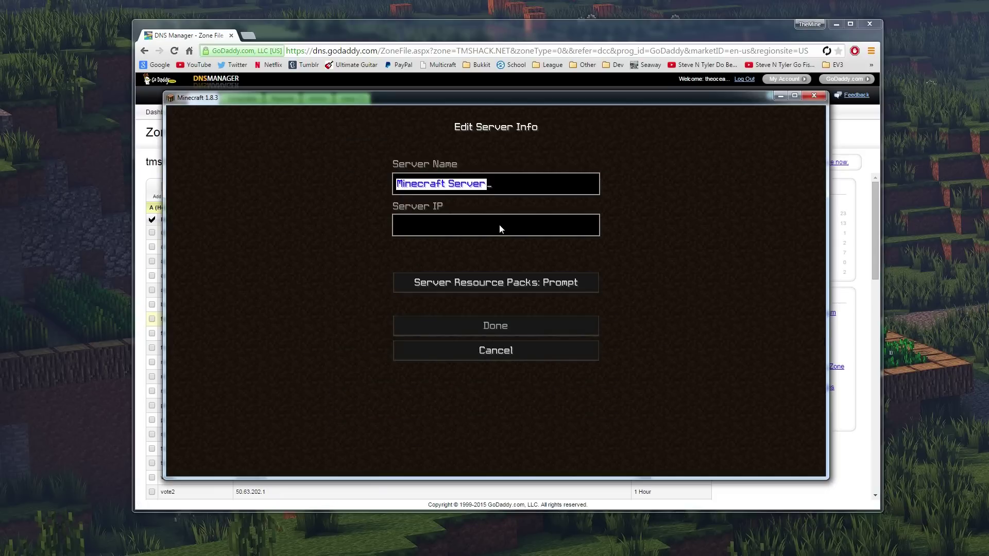
{"action": "type", "text": "ProXen"}
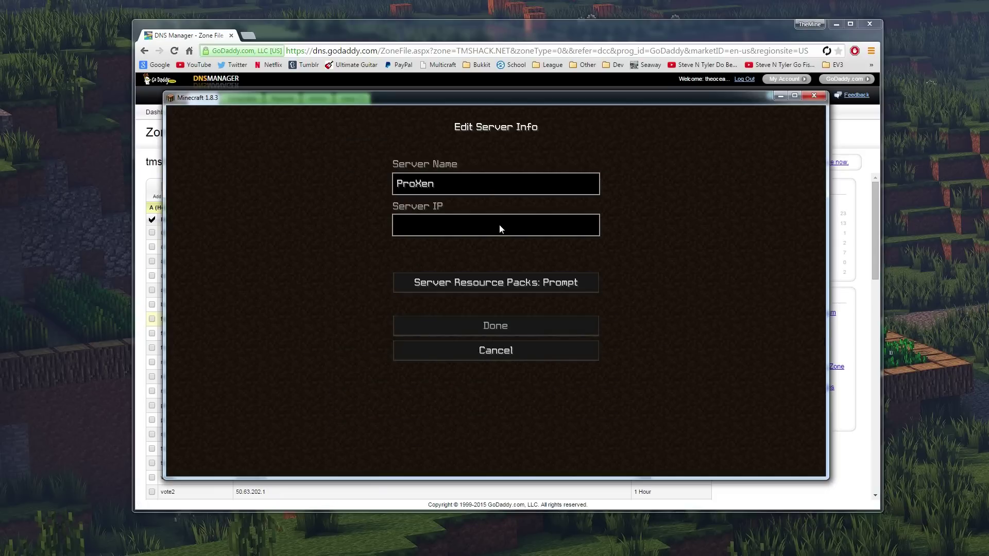
{"action": "type", "text": " A"}
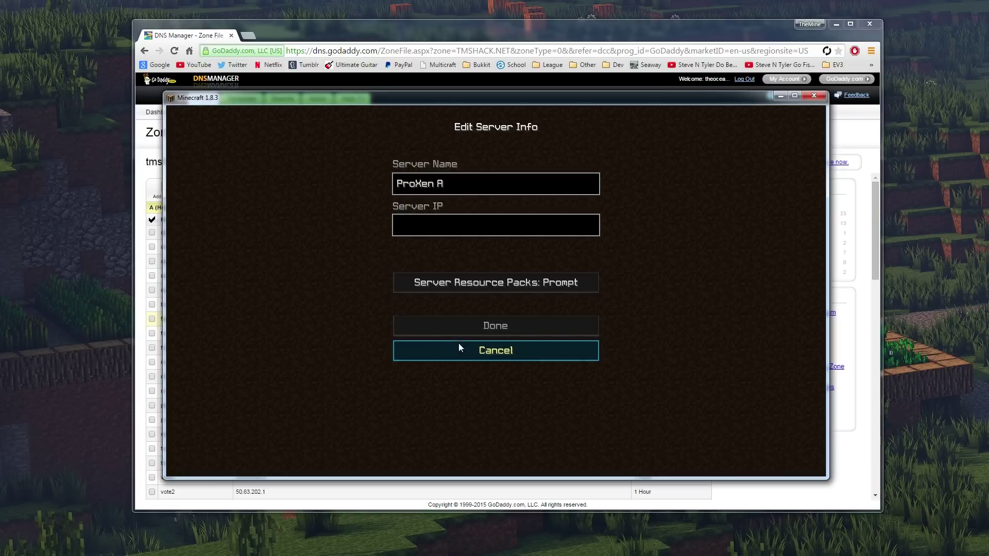
{"action": "left_click", "coordinate": [454, 232]}
{"action": "type", "text": "px.tmshac"}
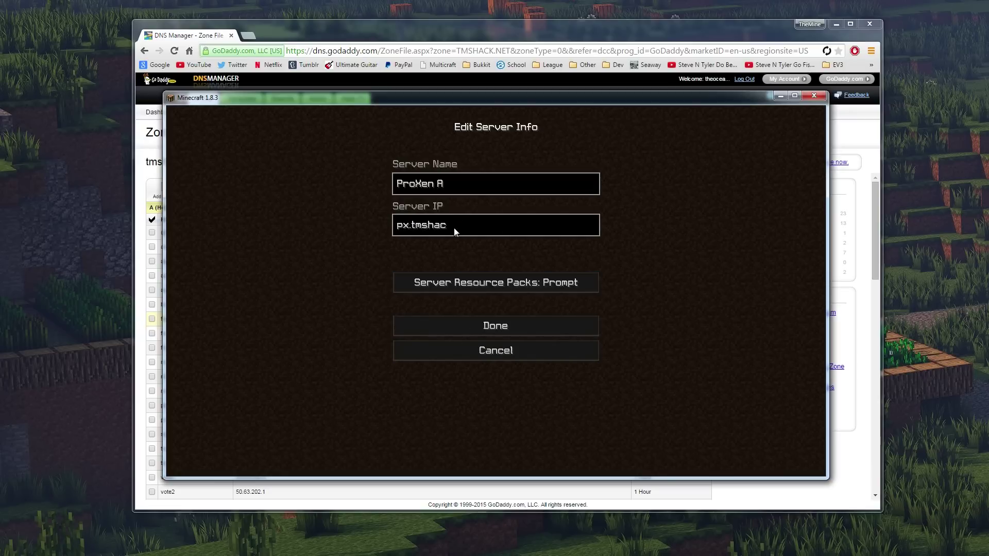
{"action": "type", "text": "k.net:25571"}
{"action": "left_click", "coordinate": [508, 332]}
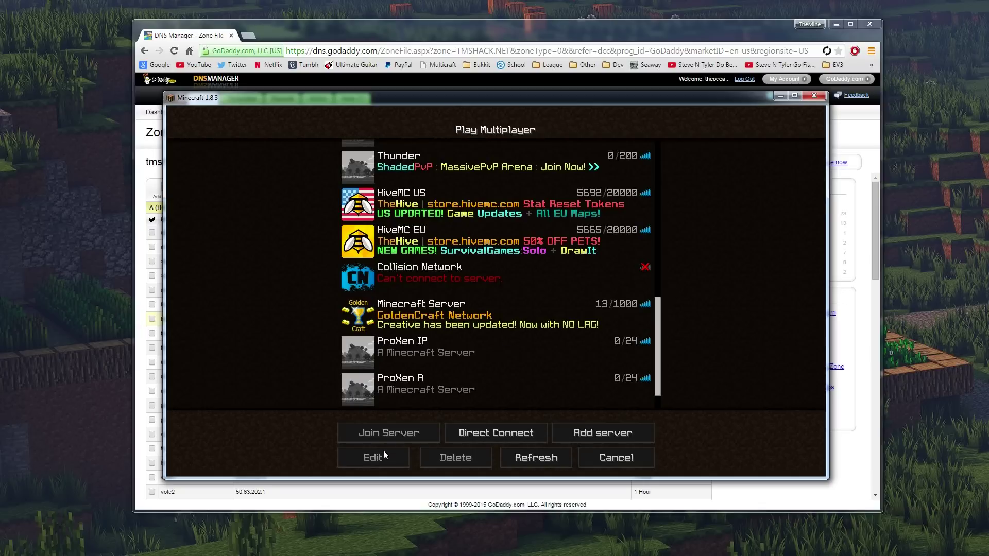
Add a server named ProXen SRV with address pro.tmshack.net
{"action": "left_click", "coordinate": [614, 433]}
{"action": "key", "text": "ctrl+a"}
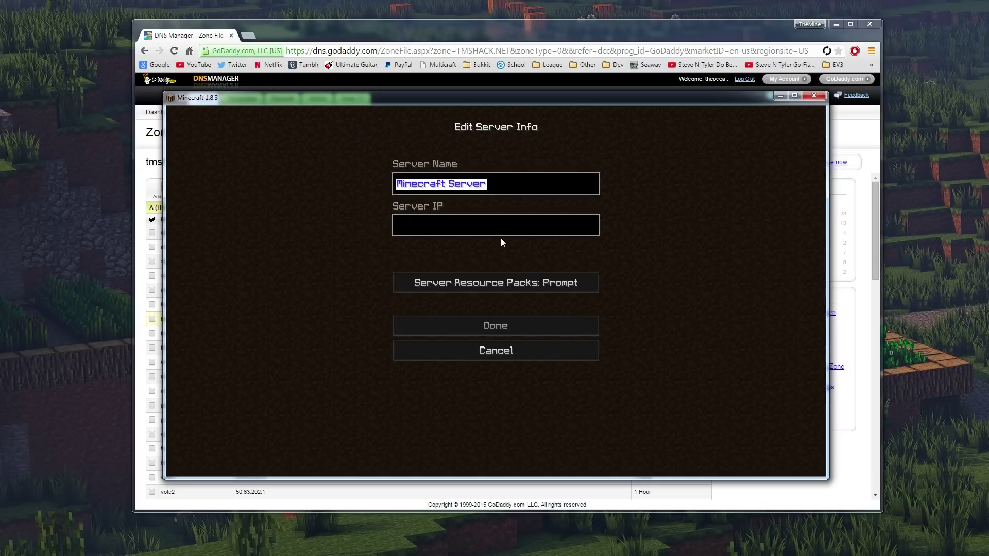
{"action": "type", "text": "ProXen"}
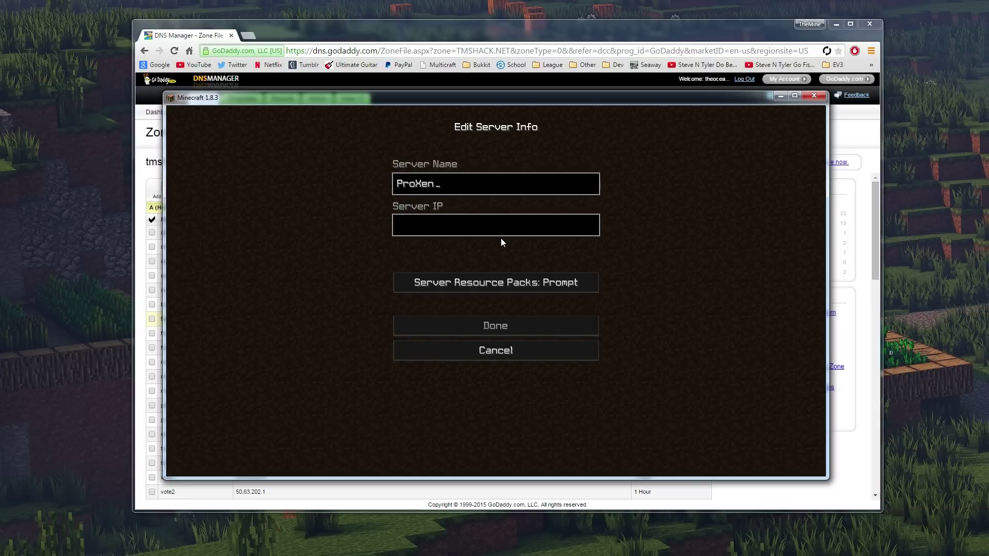
{"action": "type", "text": " SRV"}
{"action": "type", "text": "pro.tm"}
{"action": "type", "text": "shack.net"}
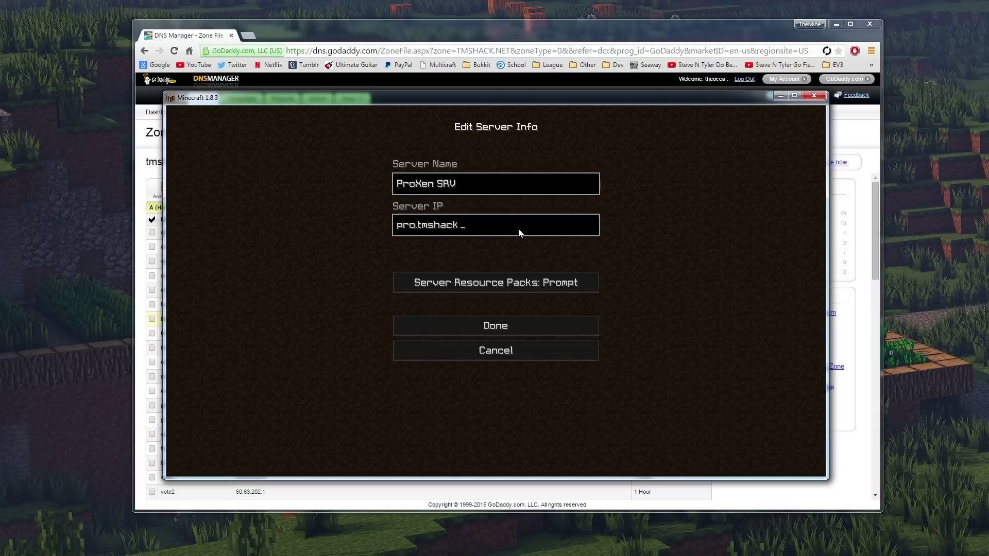
{"action": "key", "text": "Return"}
{"action": "scroll", "coordinate": [259, 263], "scroll_direction": "down", "scroll_amount": 4}
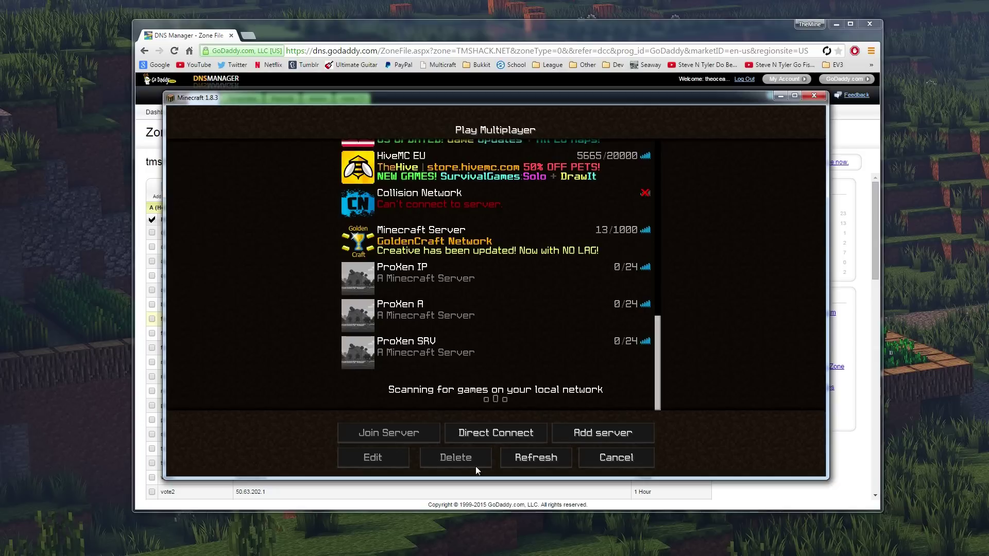
{"action": "left_click", "coordinate": [508, 460]}
{"action": "scroll", "coordinate": [291, 270], "scroll_direction": "down", "scroll_amount": 10}
{"action": "scroll", "coordinate": [291, 273], "scroll_direction": "down", "scroll_amount": 8}
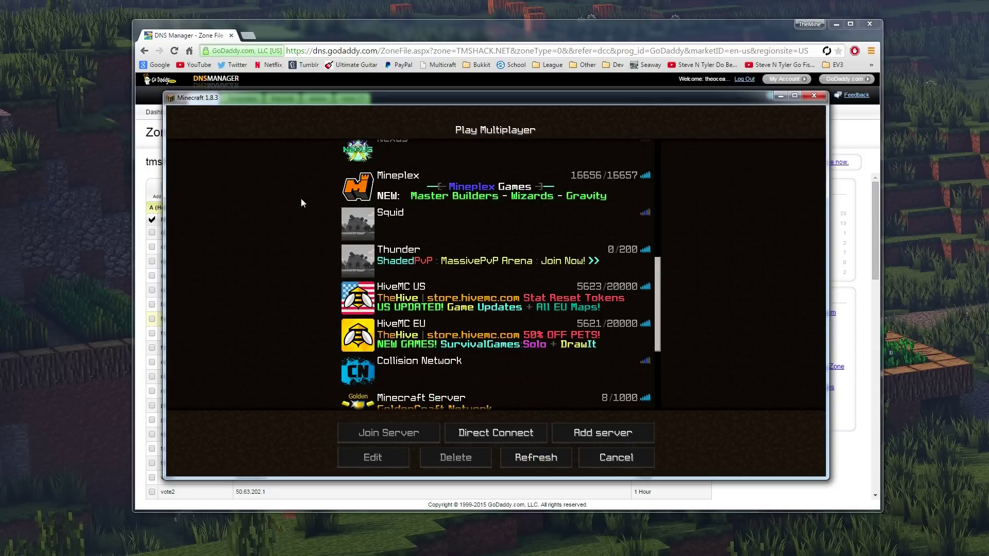
{"action": "left_click", "coordinate": [459, 268]}
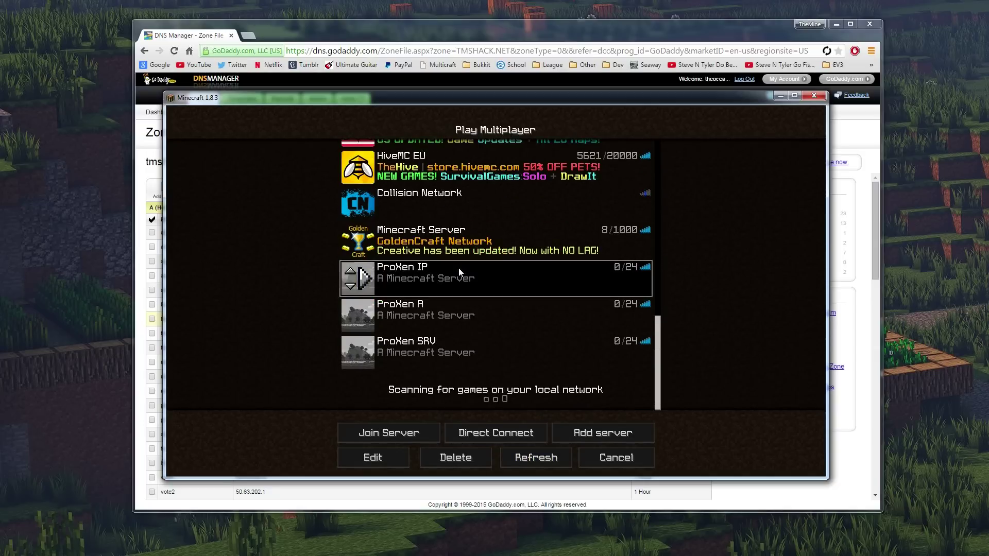
{"action": "left_click", "coordinate": [372, 456]}
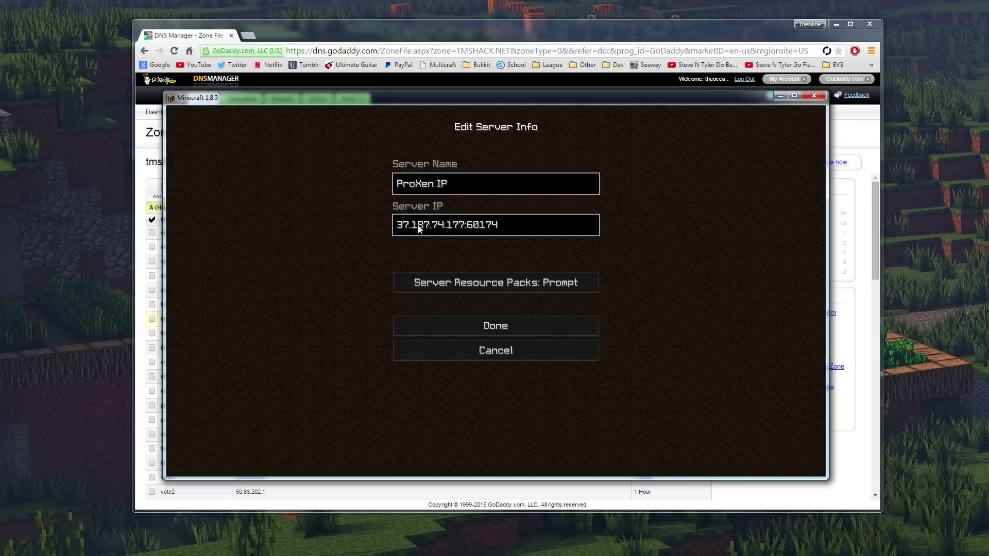
{"action": "left_click", "coordinate": [480, 356]}
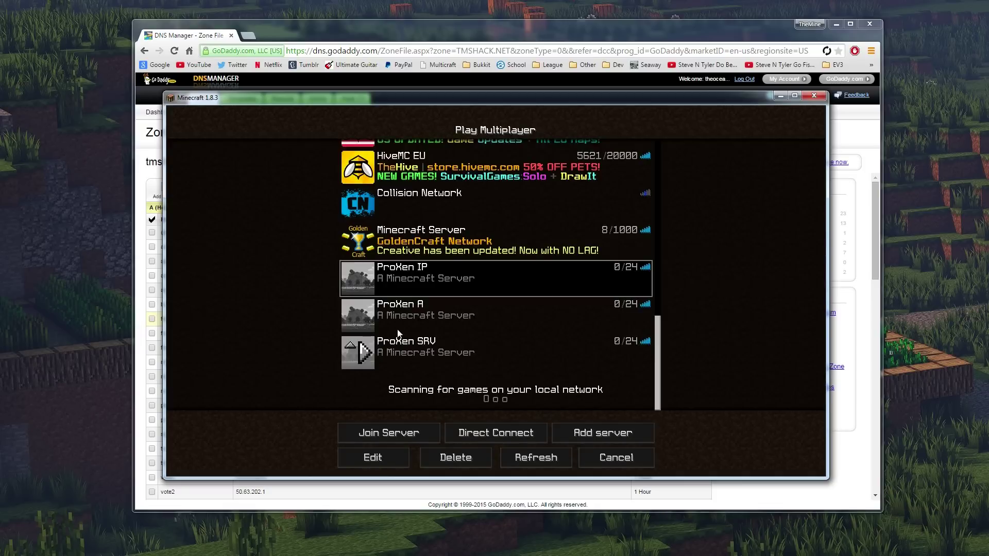
{"action": "left_click", "coordinate": [406, 312]}
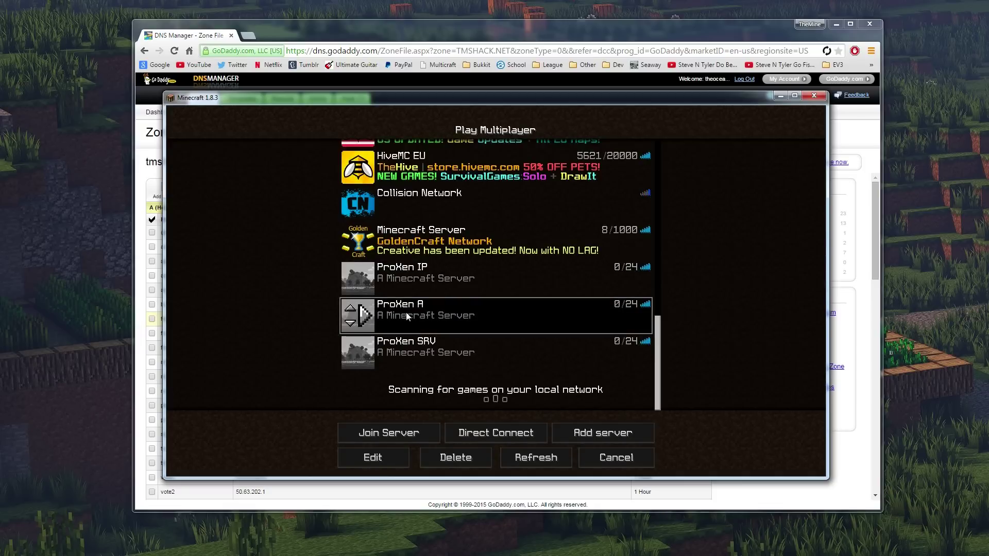
{"action": "left_click", "coordinate": [376, 40]}
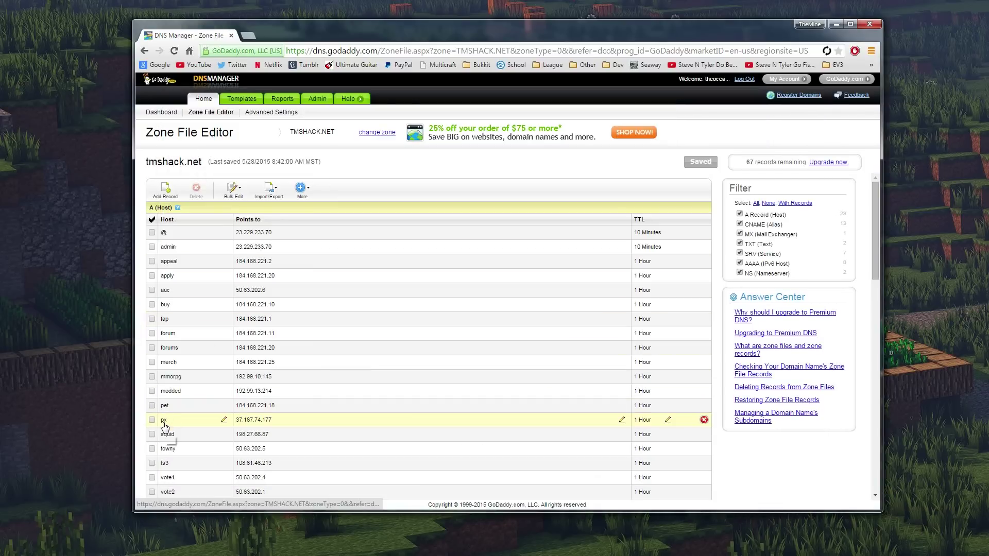
{"action": "key", "text": "alt+Tab"}
{"action": "left_click", "coordinate": [374, 458]}
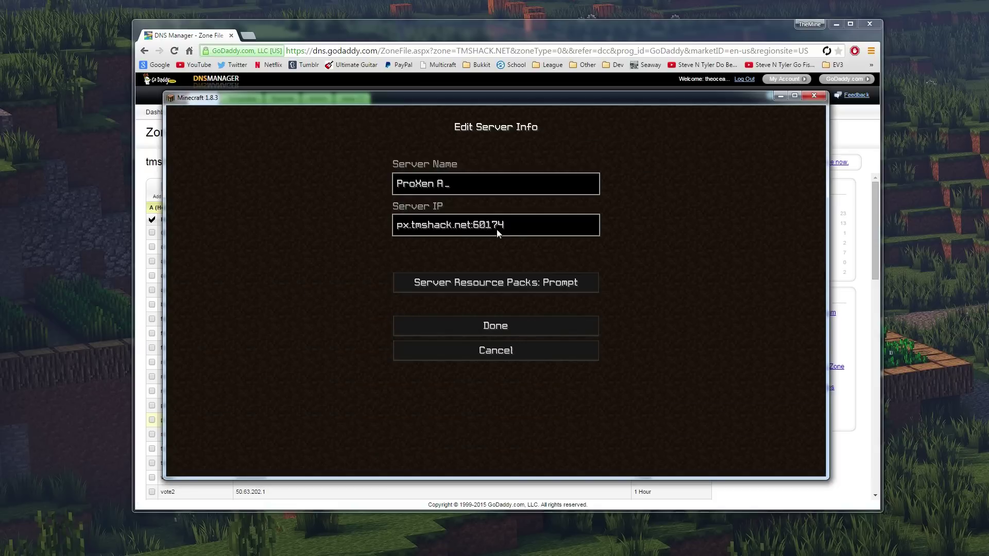
{"action": "left_click", "coordinate": [474, 352]}
{"action": "key", "text": "alt+Tab"}
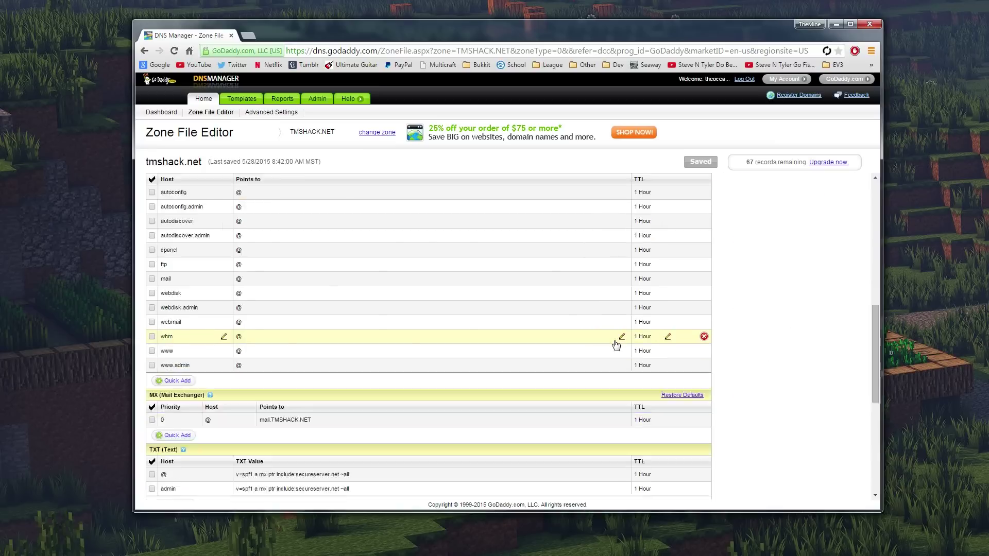
{"action": "scroll", "coordinate": [616, 345], "scroll_direction": "down", "scroll_amount": 5}
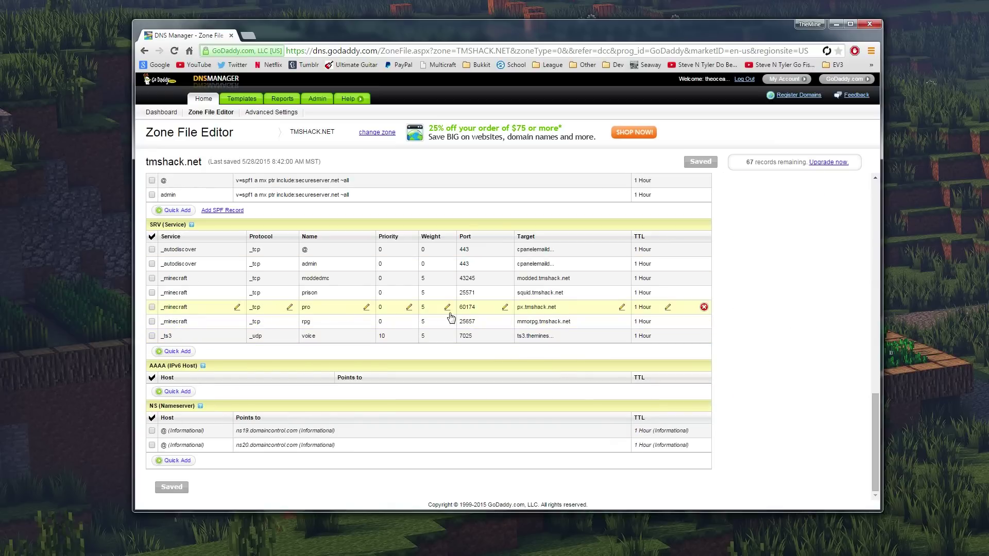
{"action": "key", "text": "alt+Tab"}
{"action": "left_click", "coordinate": [452, 352]}
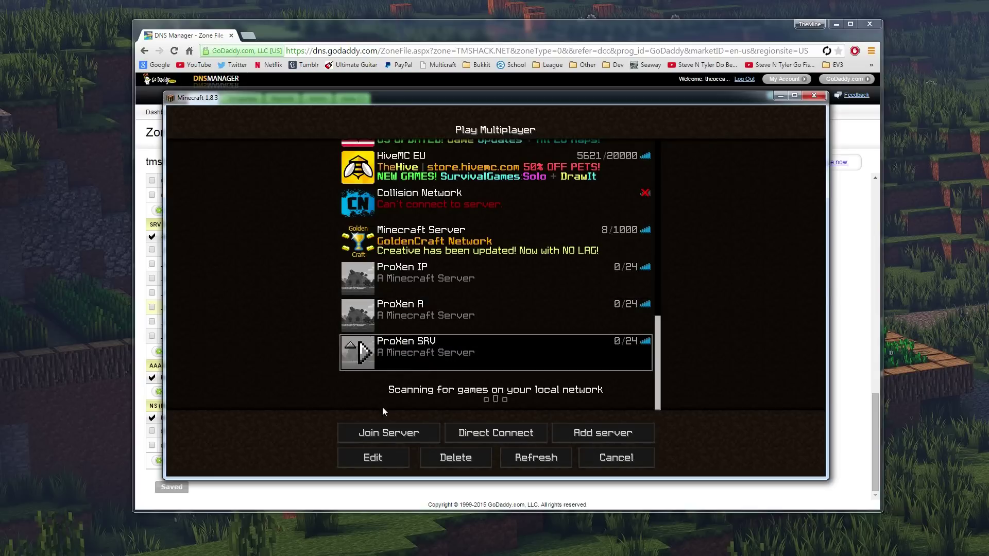
{"action": "left_click", "coordinate": [387, 453]}
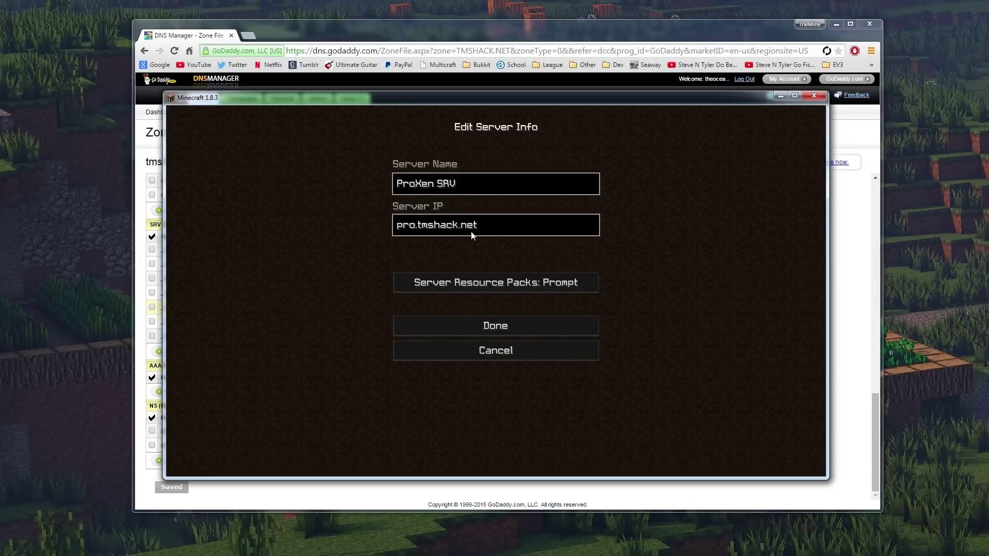
{"action": "key", "text": "alt+Tab"}
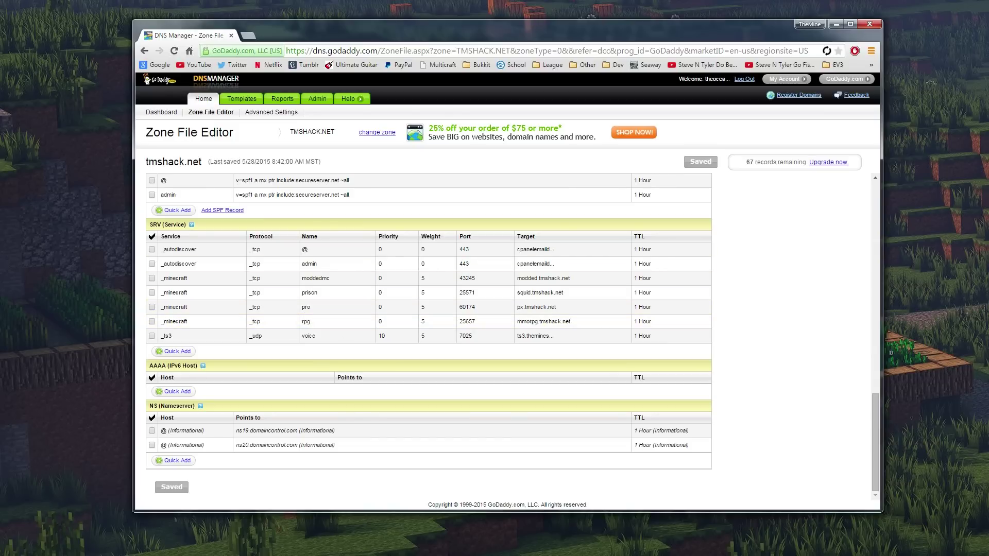
{"action": "key", "text": "alt+Tab"}
Join the server through the ProXen SRV entry, then disconnect
{"action": "left_click", "coordinate": [489, 345]}
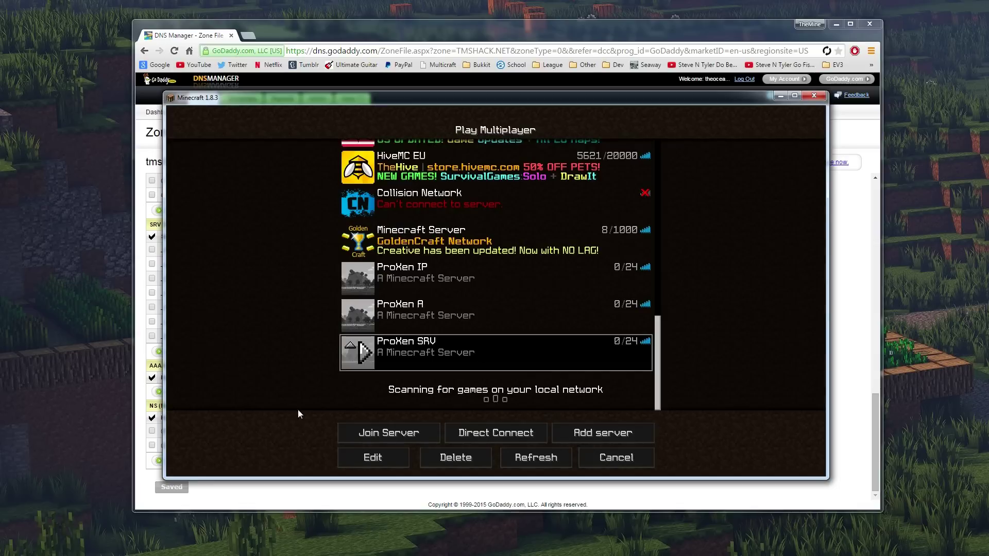
{"action": "double_click", "coordinate": [421, 284]}
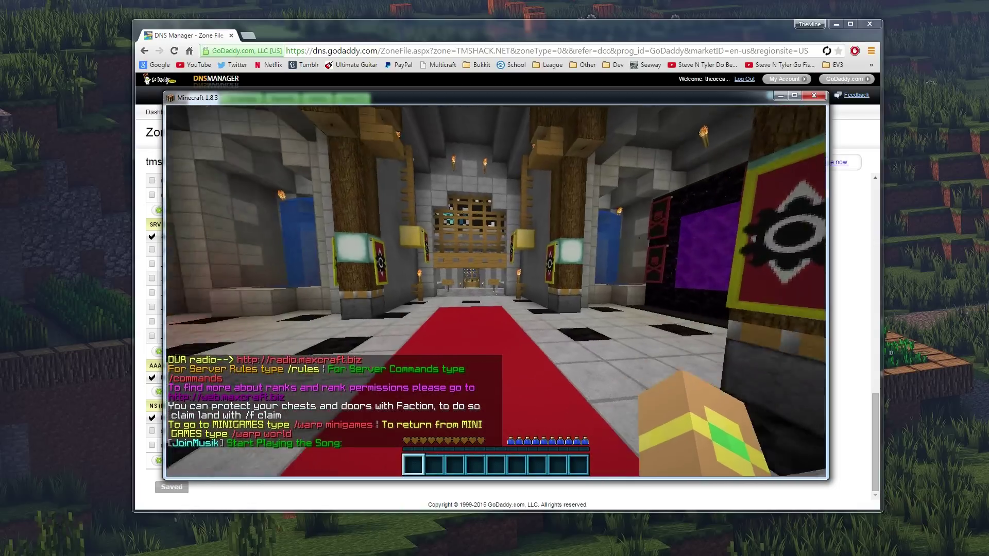
{"action": "key", "text": "Escape"}
{"action": "left_click", "coordinate": [491, 322]}
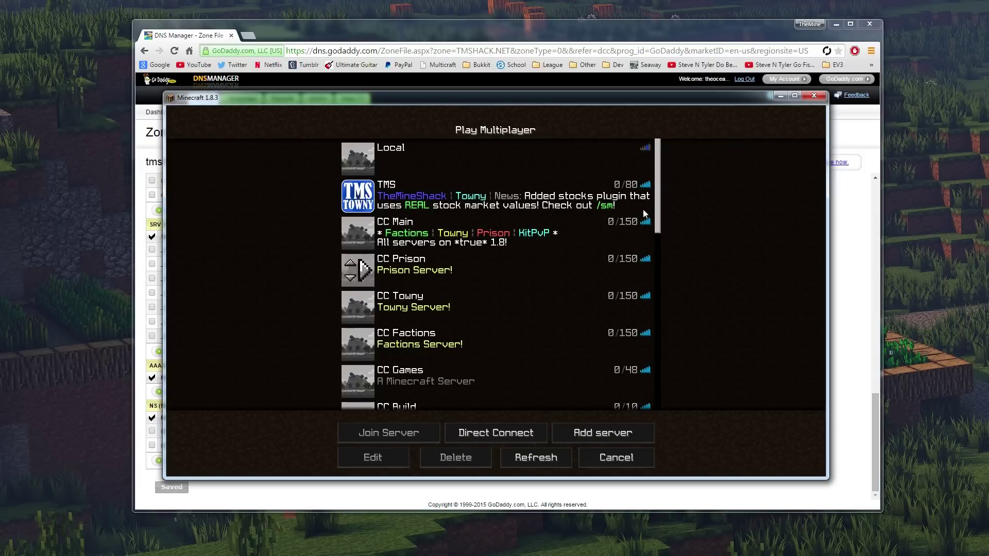
Test joining through the ProXen A entry, then disconnect
{"action": "left_click_drag", "start_coordinate": [657, 211], "coordinate": [660, 413]}
{"action": "left_click", "coordinate": [444, 316]}
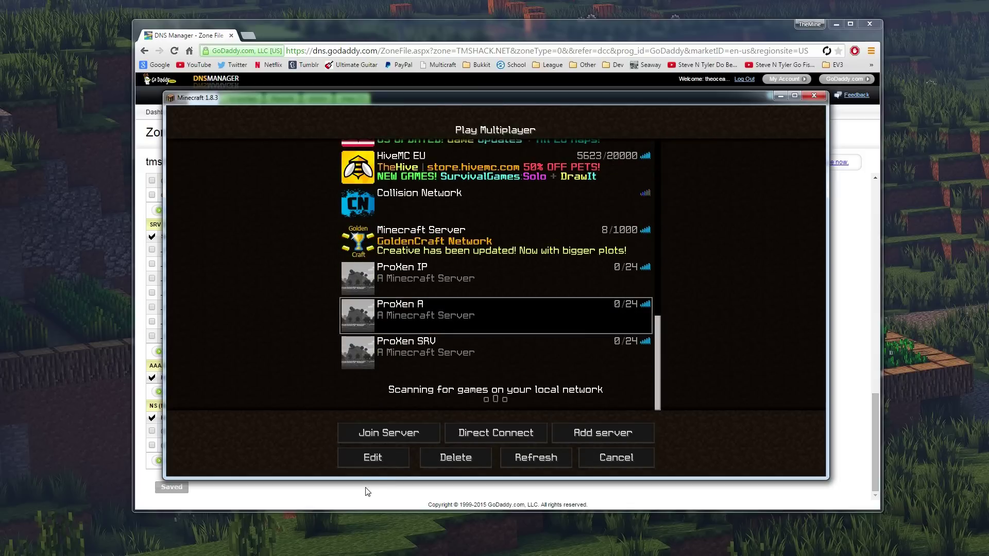
{"action": "left_click", "coordinate": [381, 458]}
{"action": "left_click", "coordinate": [483, 333]}
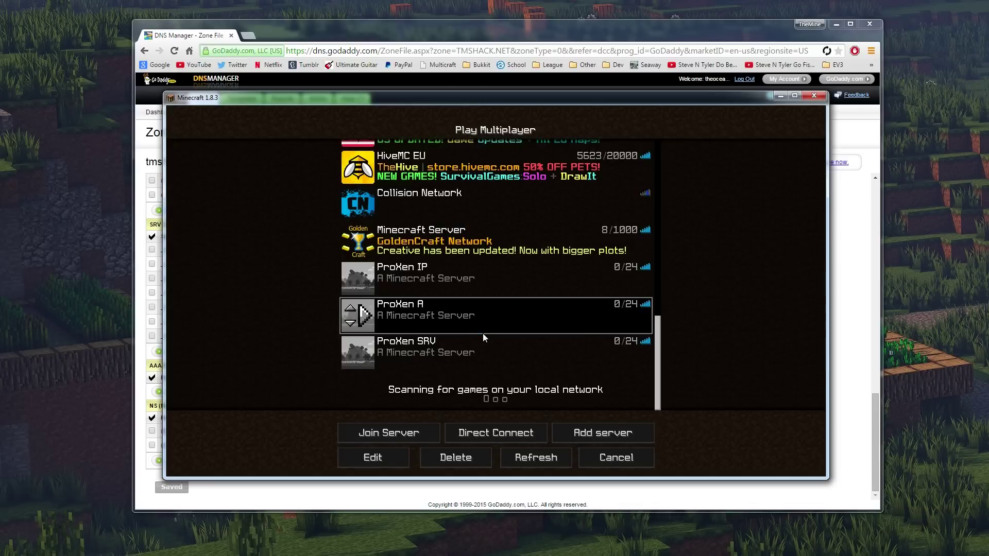
{"action": "double_click", "coordinate": [555, 323]}
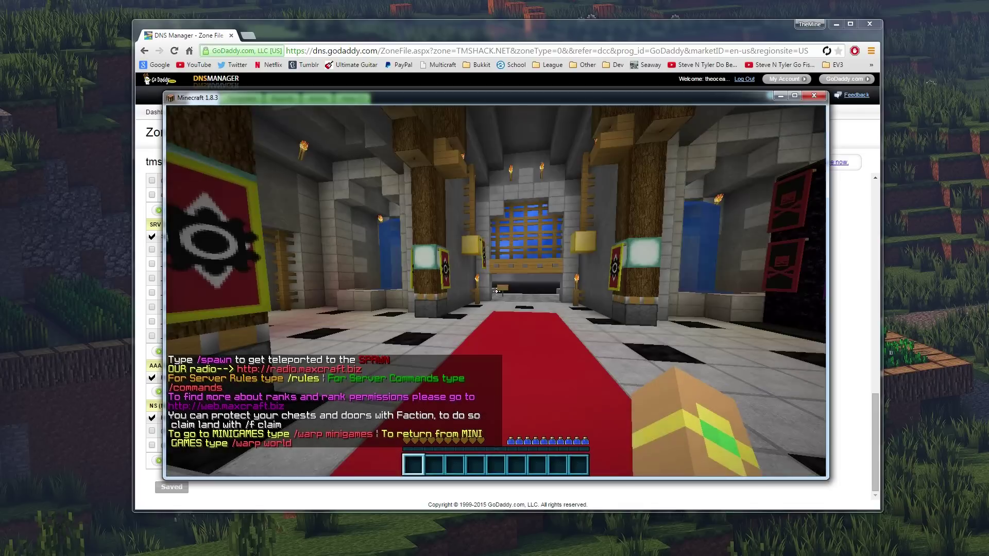
{"action": "key", "text": "Escape"}
{"action": "left_click", "coordinate": [469, 315]}
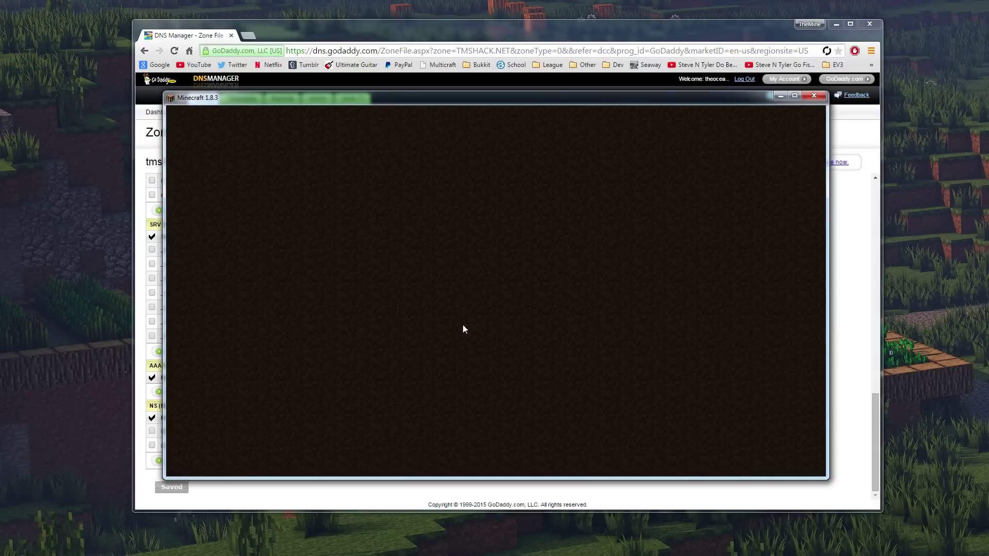
Rejoin via ProXen SRV and walk forward along the red carpet
{"action": "left_click_drag", "start_coordinate": [658, 226], "coordinate": [474, 392]}
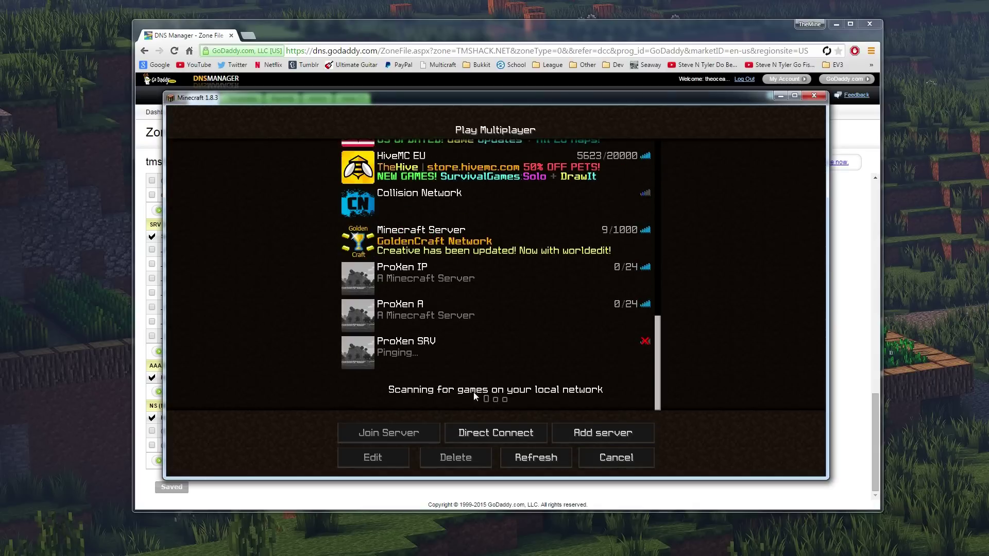
{"action": "double_click", "coordinate": [448, 357]}
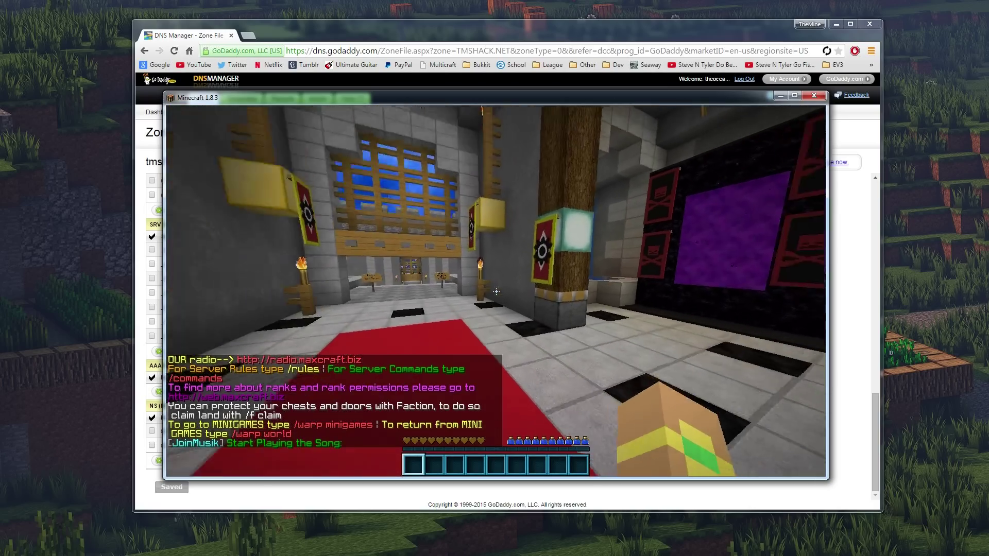
{"action": "key", "text": "w"}
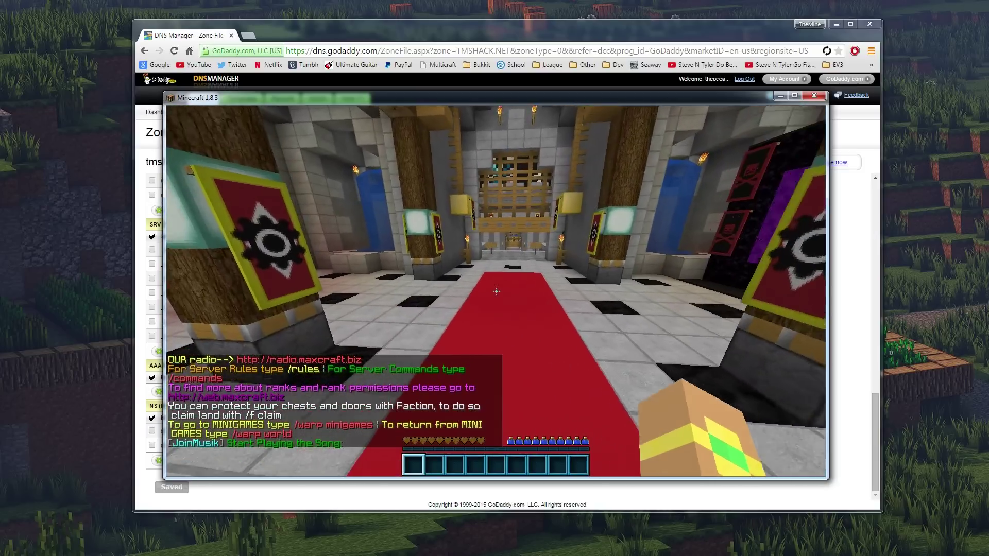
{"action": "key", "text": "w"}
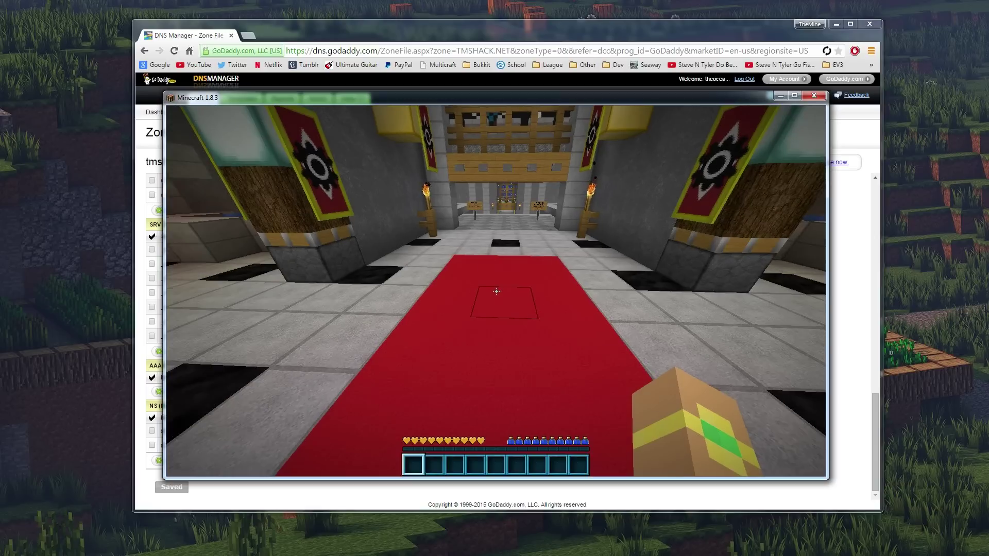
{"action": "mouse_move", "coordinate": [497, 292]}
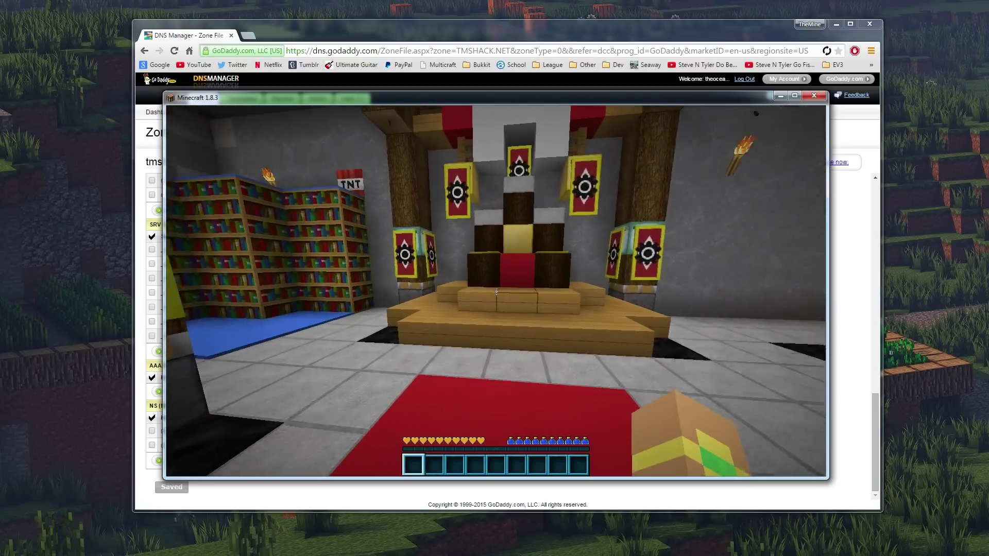